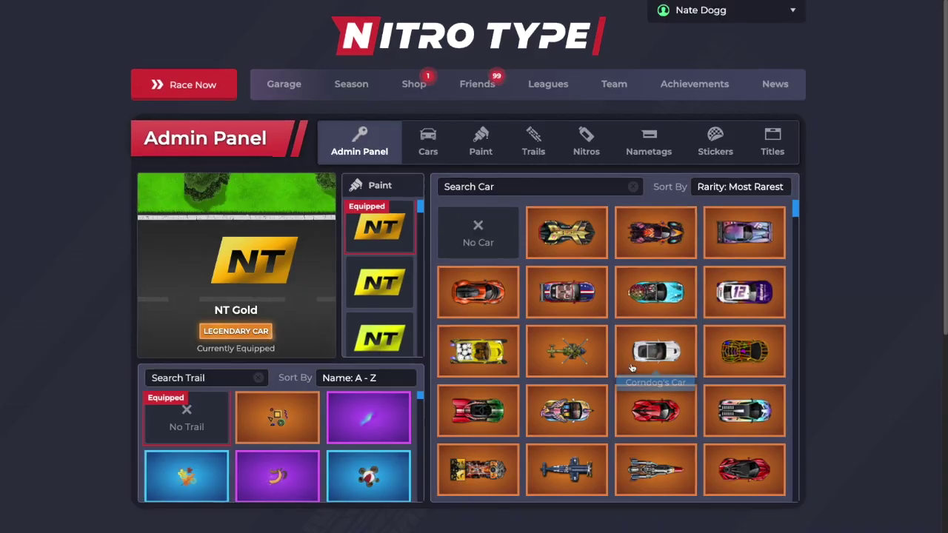
# Equip the Blitz GT 20.0 car from the Admin Panel car grid.
pyautogui.click(631, 368)
pyautogui.click(478, 348)
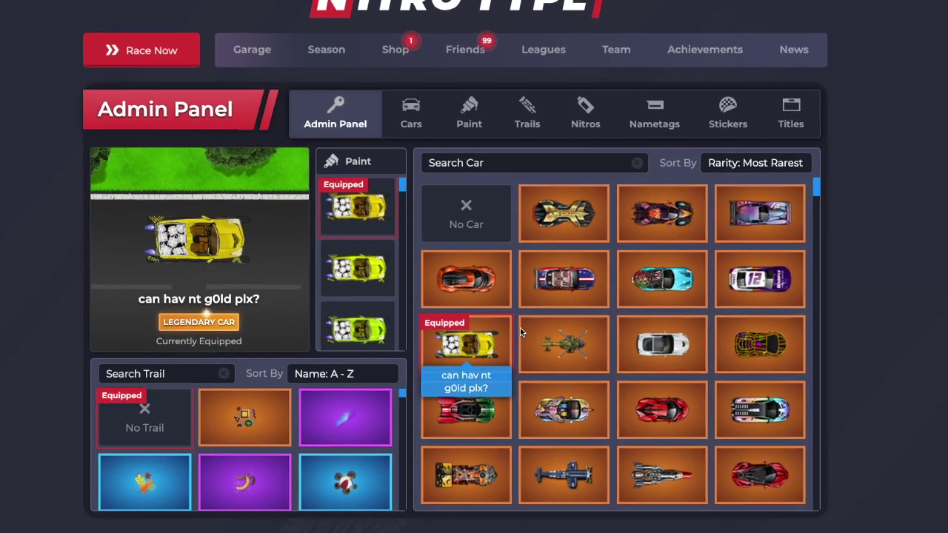
pyautogui.click(560, 280)
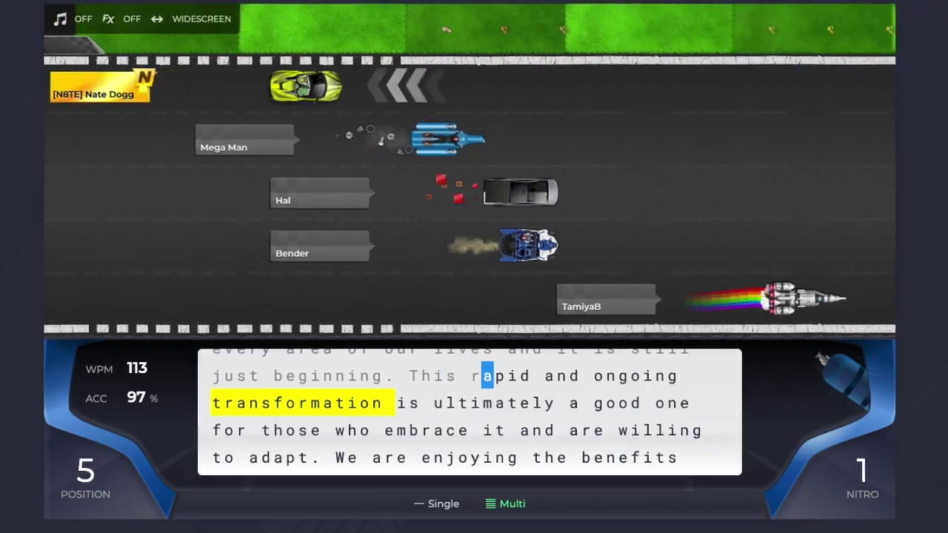
# Type the race passage to finish 1st, then show the NitroType Perfect Nitros script options.
pyautogui.write('rapid and ongoing')
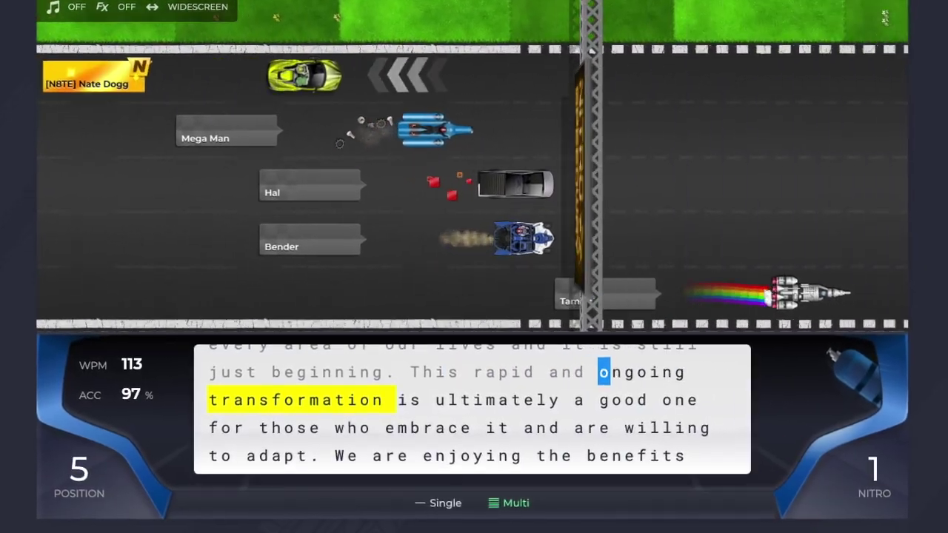
pyautogui.write(' transformation is ultima')
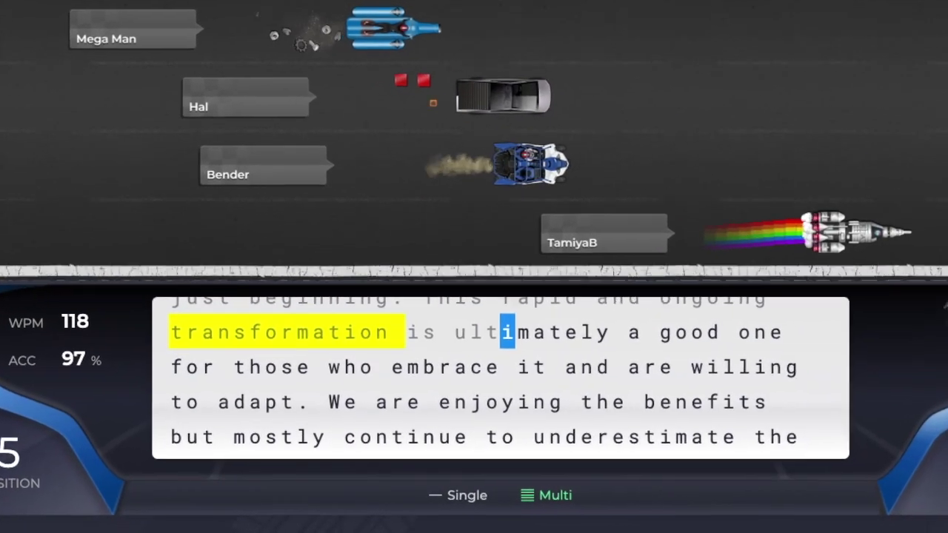
pyautogui.write('tely a g')
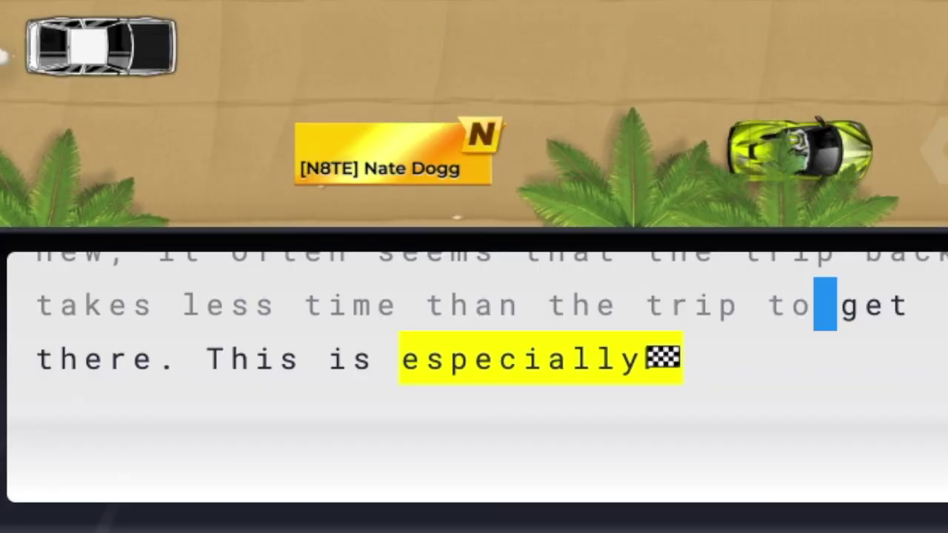
pyautogui.write('get there. Thi')
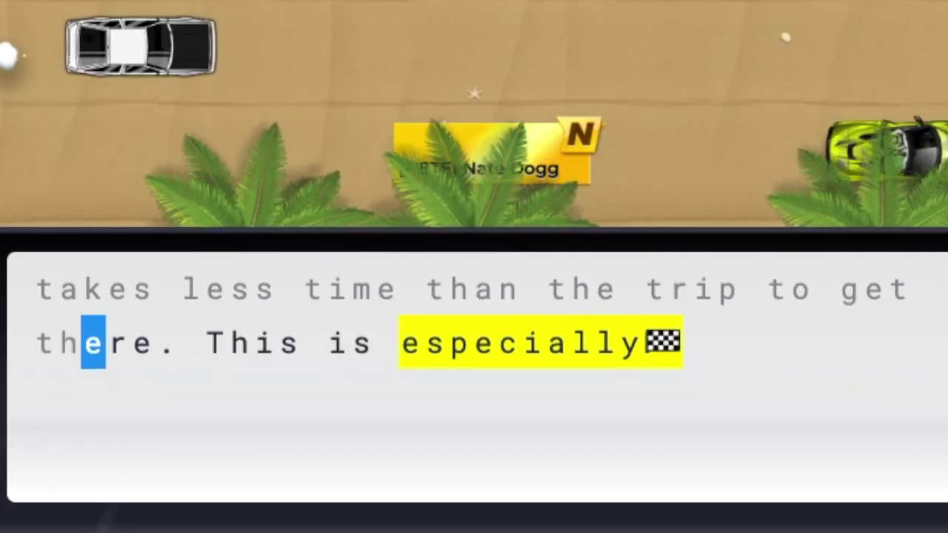
pyautogui.write('s is')
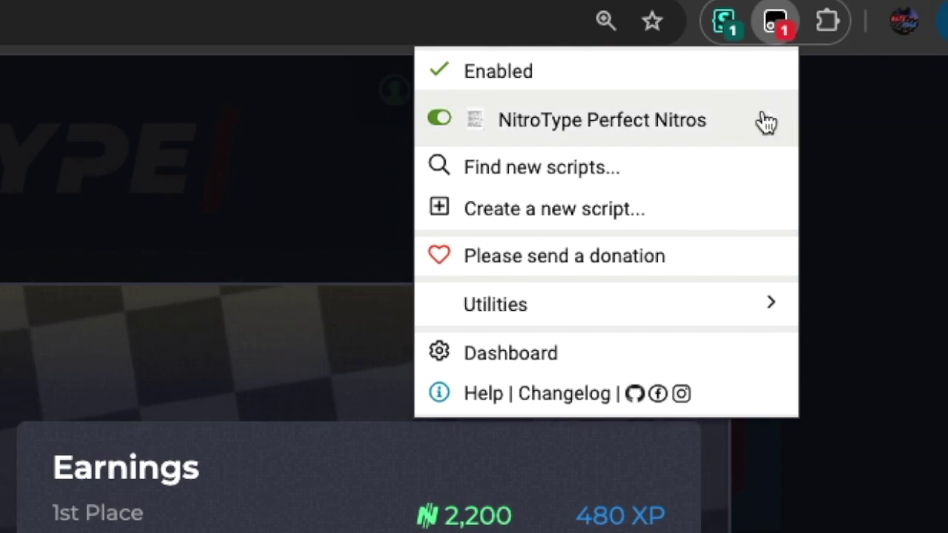
pyautogui.click(761, 121)
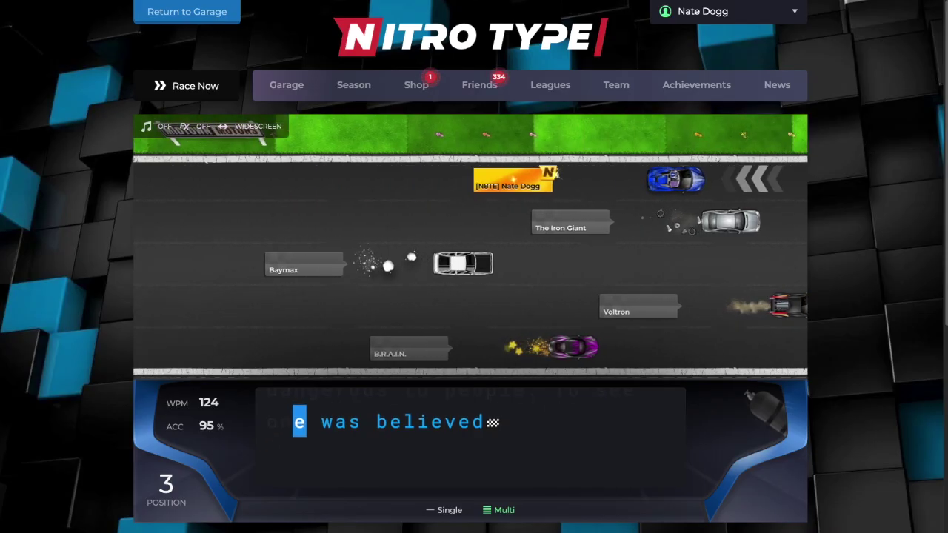
# Type through the race, change the auto-reload script's timerMs from 1000 to 1, and accept a friend request.
pyautogui.write('e was believed')
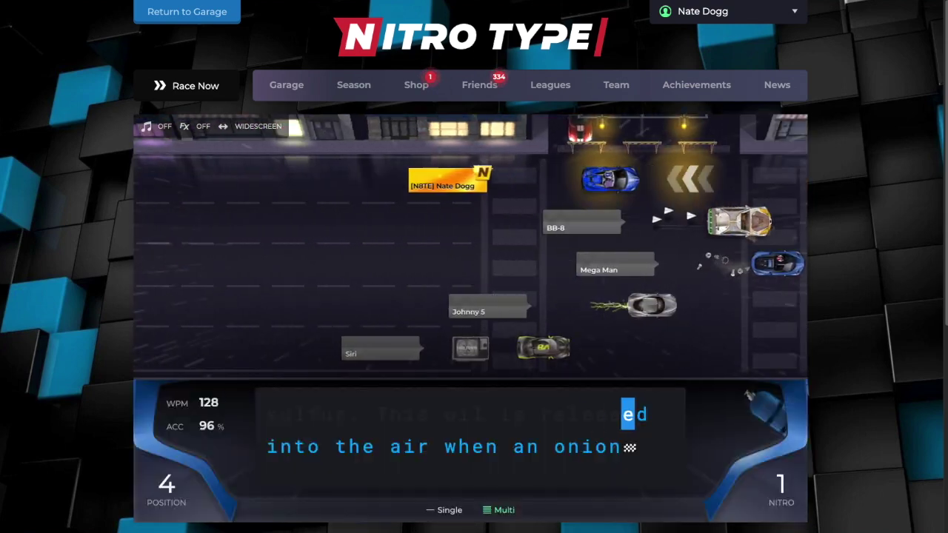
pyautogui.write('into the air when a')
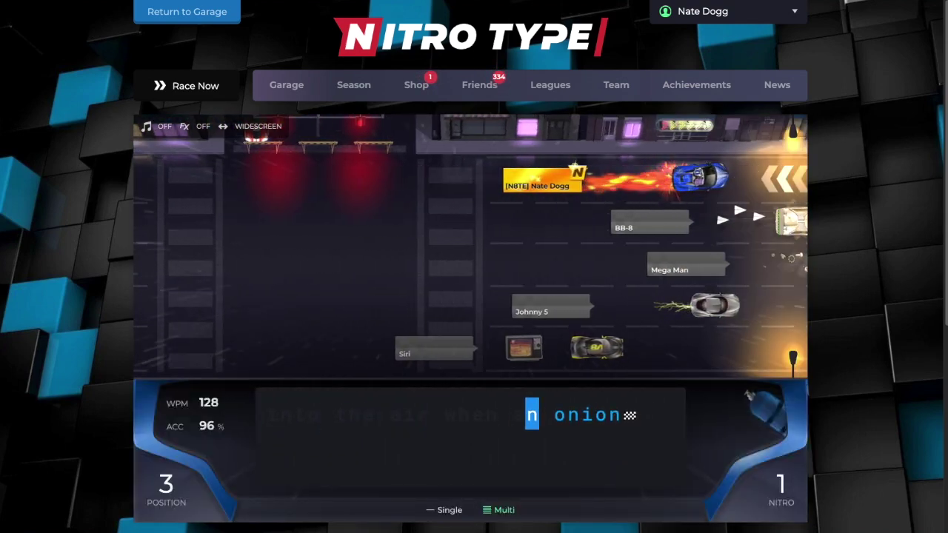
pyautogui.write('n on')
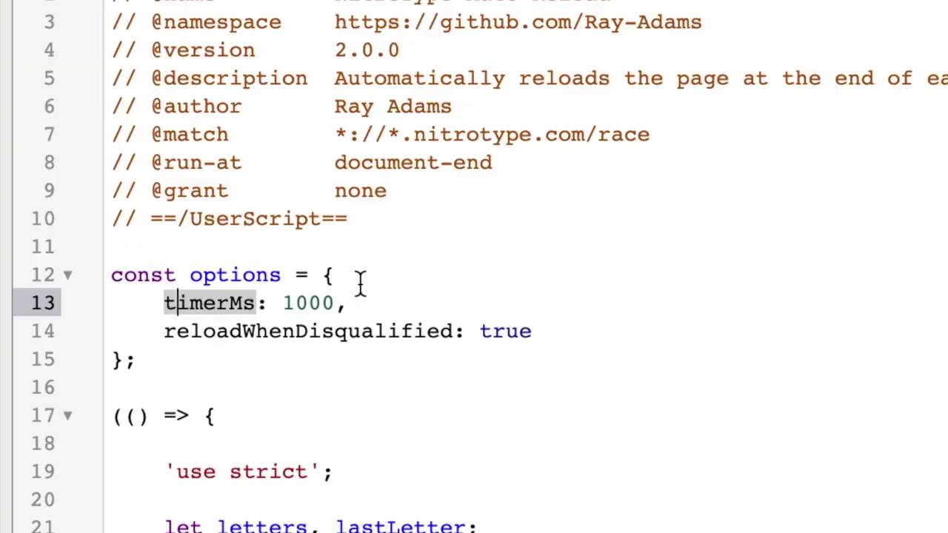
pyautogui.doubleClick(334, 299)
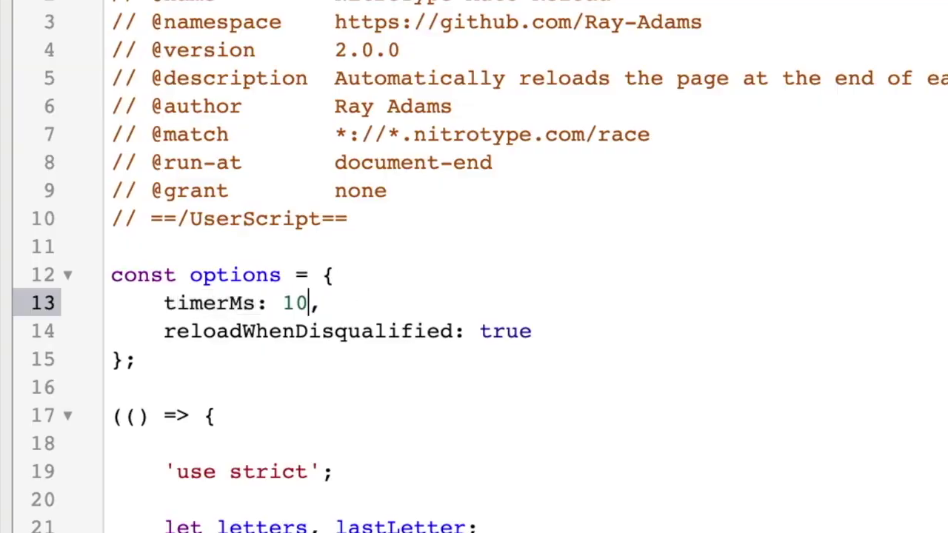
pyautogui.click(715, 232)
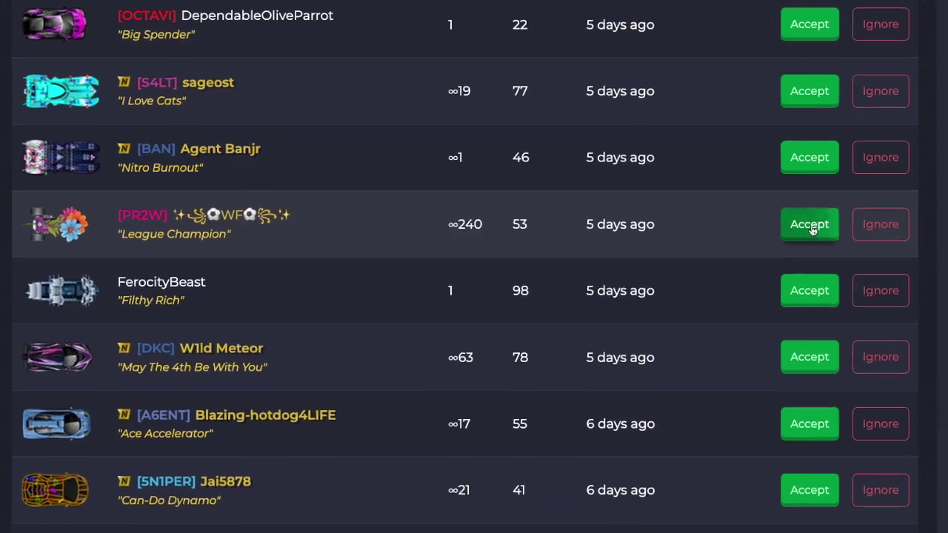
pyautogui.click(806, 222)
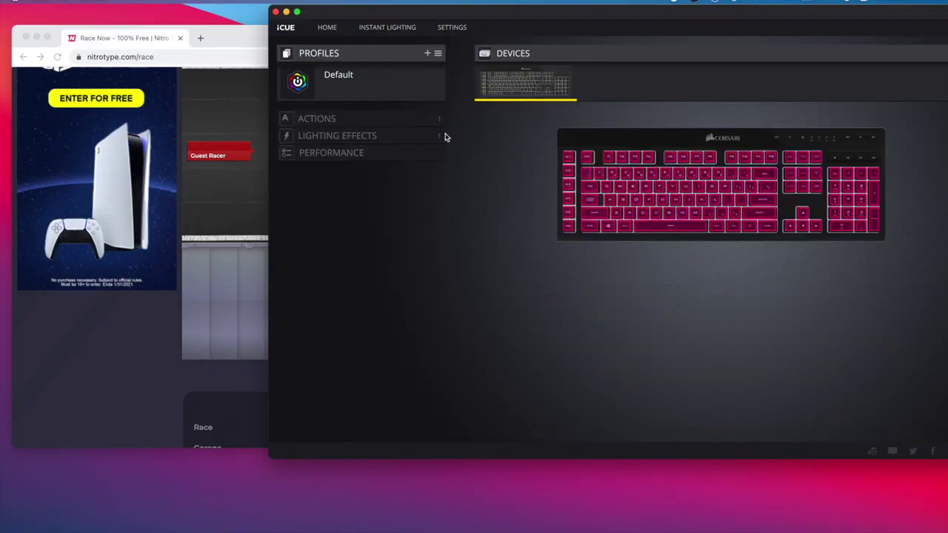
# Play the keyboard's iCUE Text action into the qualifying race, finishing at 326 WPM.
pyautogui.click(317, 120)
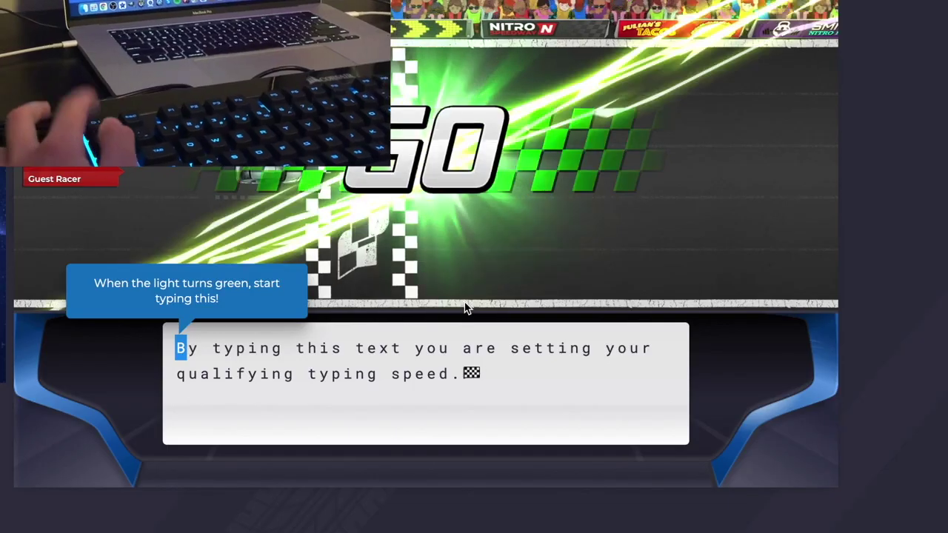
pyautogui.write('By typing this text you are setting your qualifying typing speed.')
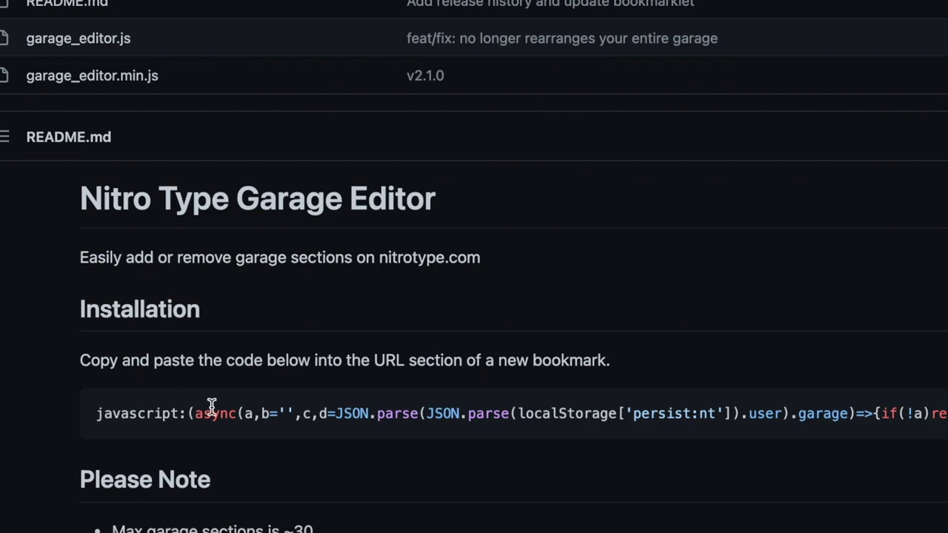
# Save the garage editor code as a 'Garage' bookmarklet and run it with 3 sections.
pyautogui.tripleClick(211, 407)
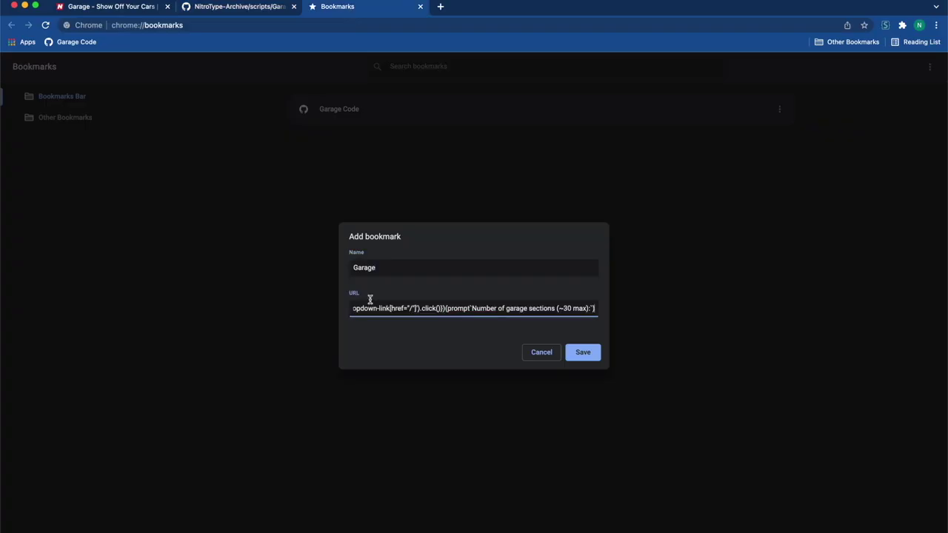
pyautogui.click(583, 352)
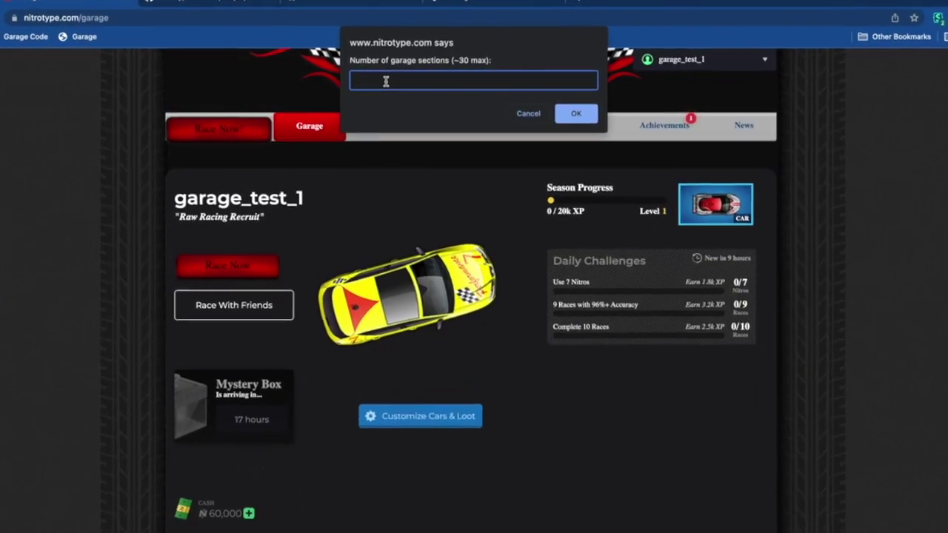
pyautogui.write('3')
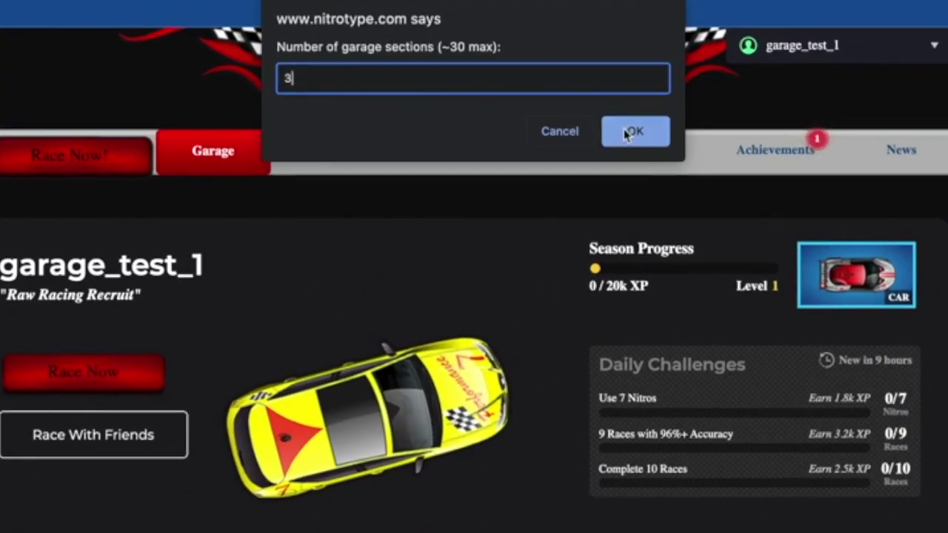
pyautogui.click(590, 118)
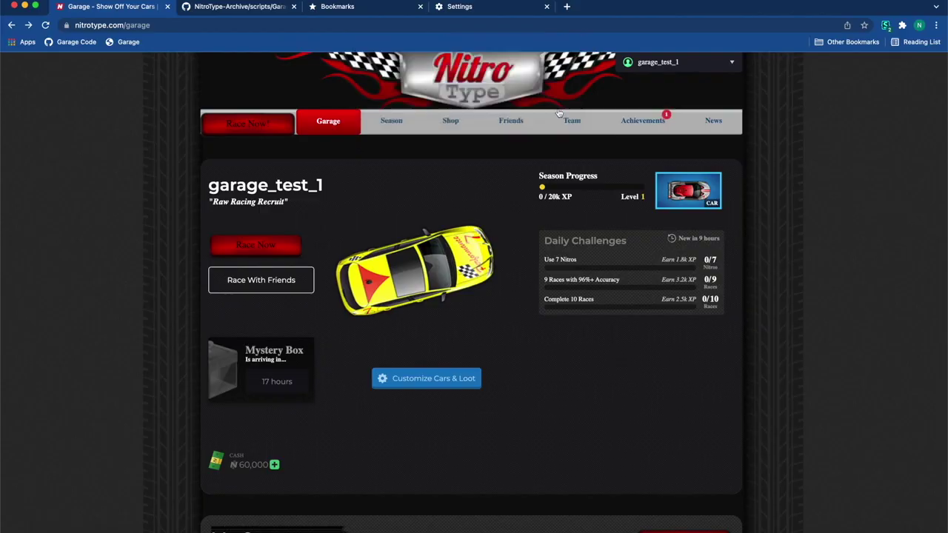
# Acknowledge the logout notice so the garage reloads, then start typing the next race.
pyautogui.press('Return')
pyautogui.scroll(-5, 766, 188)
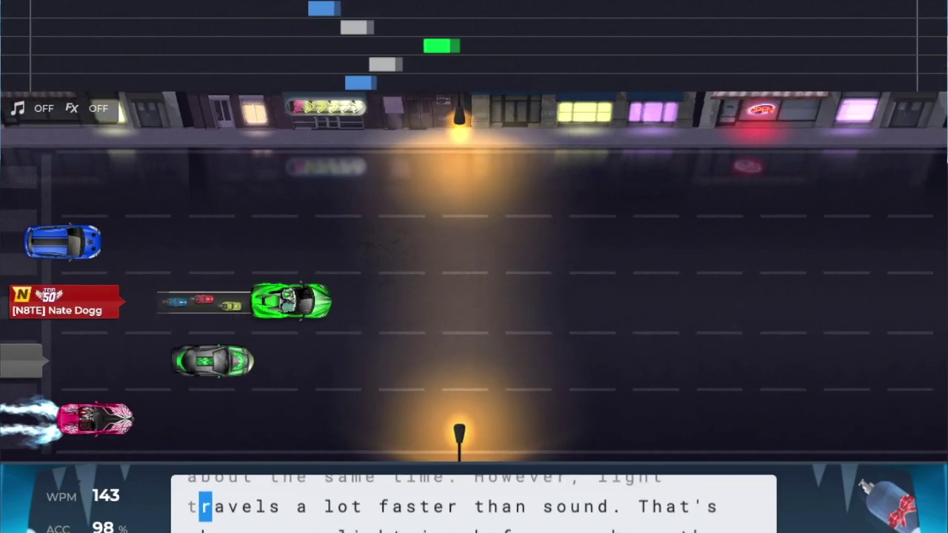
pyautogui.write('ravels a lo')
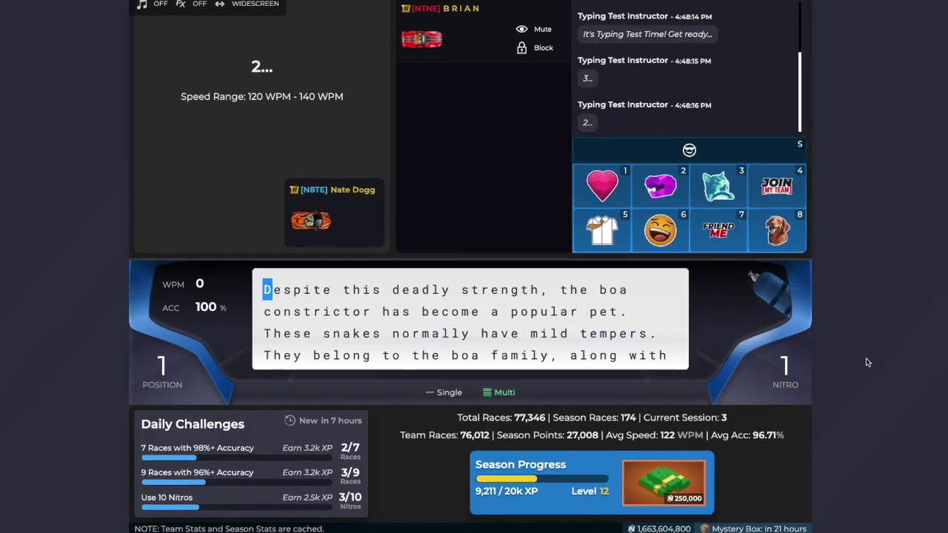
# Type the race opening 'Despite this' and scroll the chatroom to the typing test countdown.
pyautogui.write('Despite this')
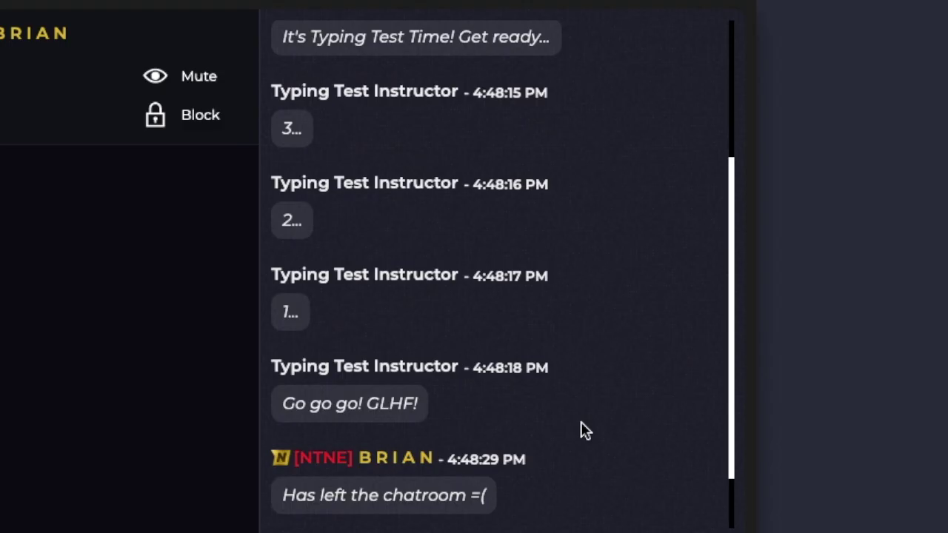
pyautogui.scroll(3, 581, 422)
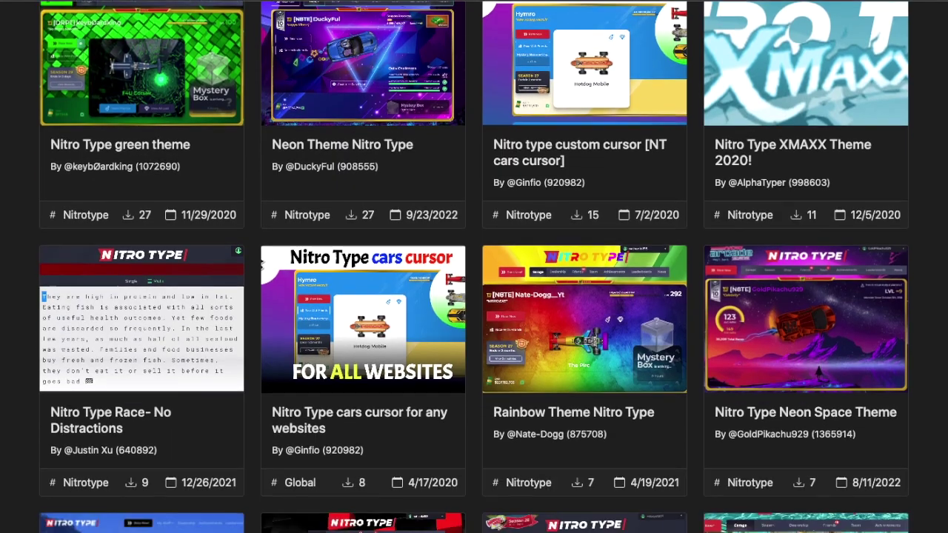
pyautogui.scroll(-5, 474, 267)
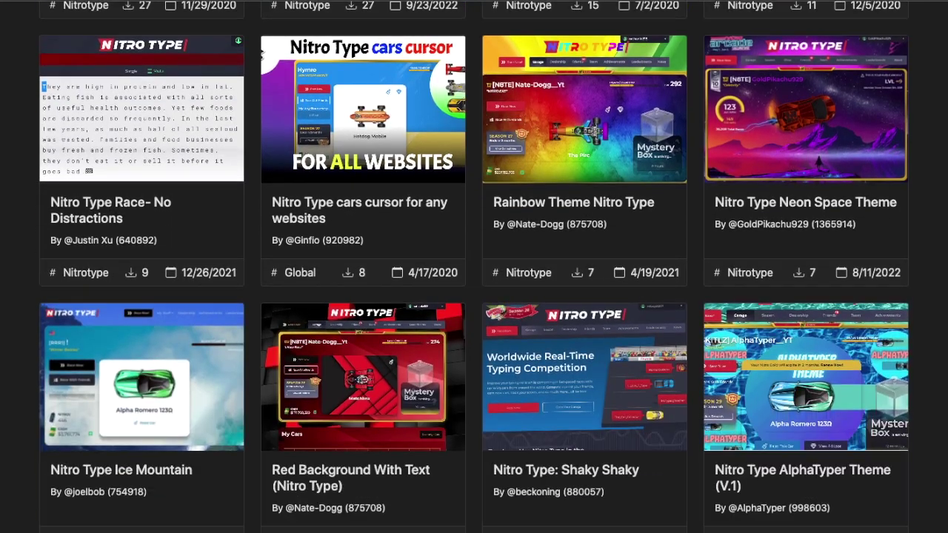
# Scroll up and down through the userstyles.world Nitro Type themes grid.
pyautogui.scroll(-10, 474, 267)
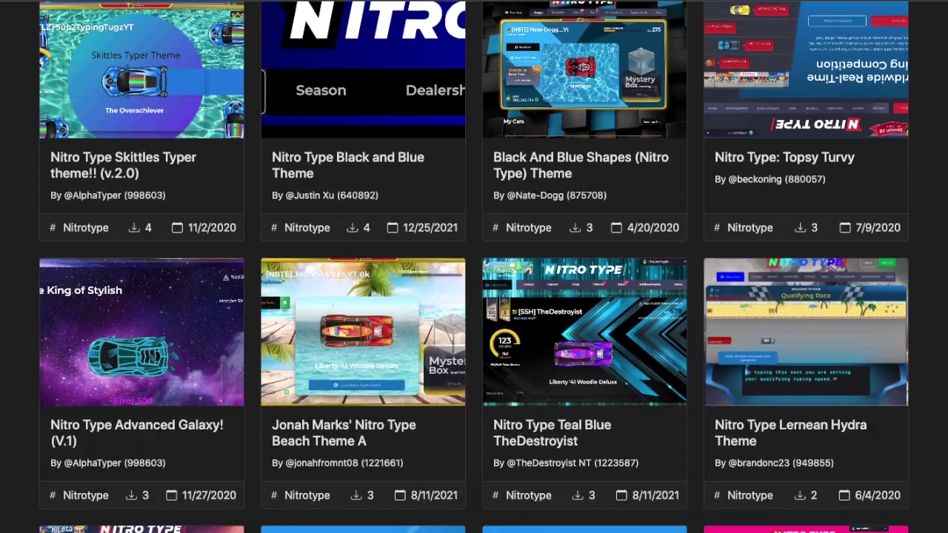
pyautogui.scroll(-5, 474, 266)
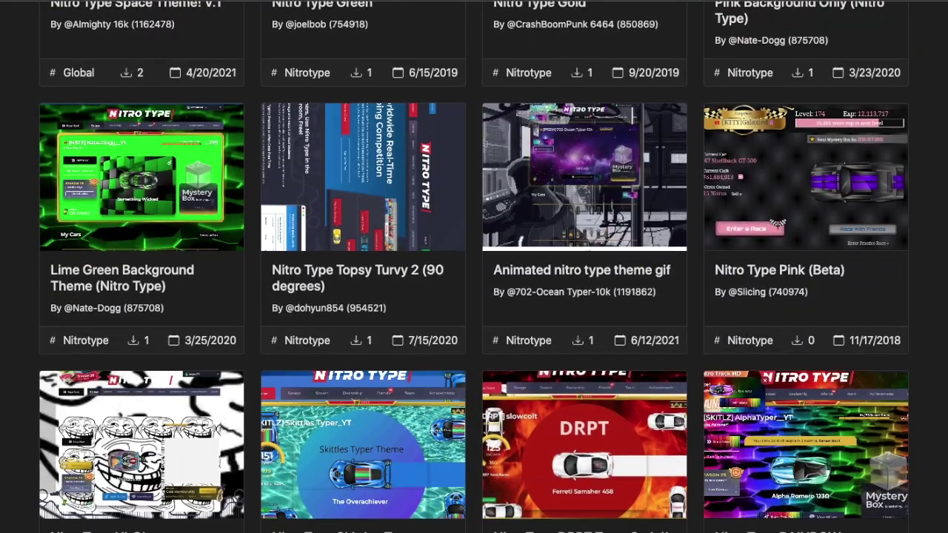
pyautogui.scroll(7, 474, 266)
pyautogui.scroll(2, 644, 128)
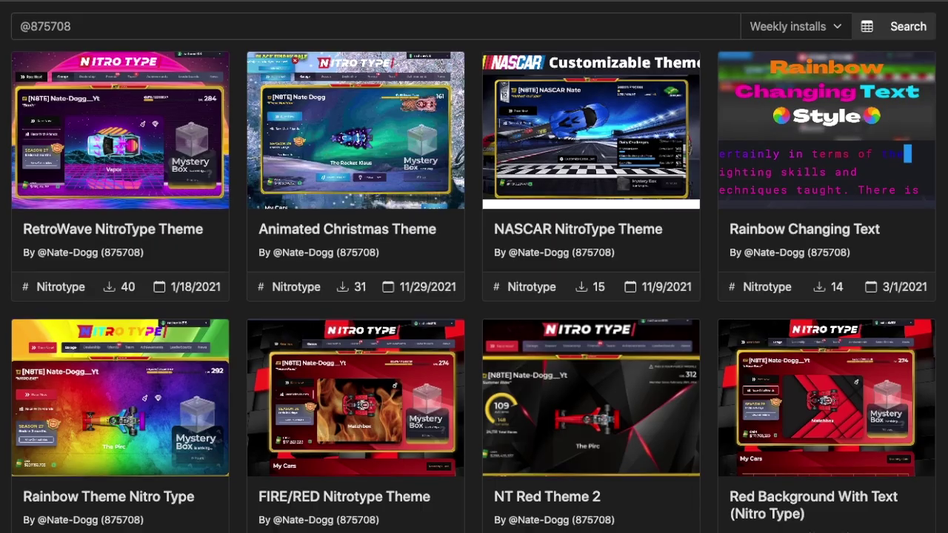
pyautogui.scroll(-2, 473, 296)
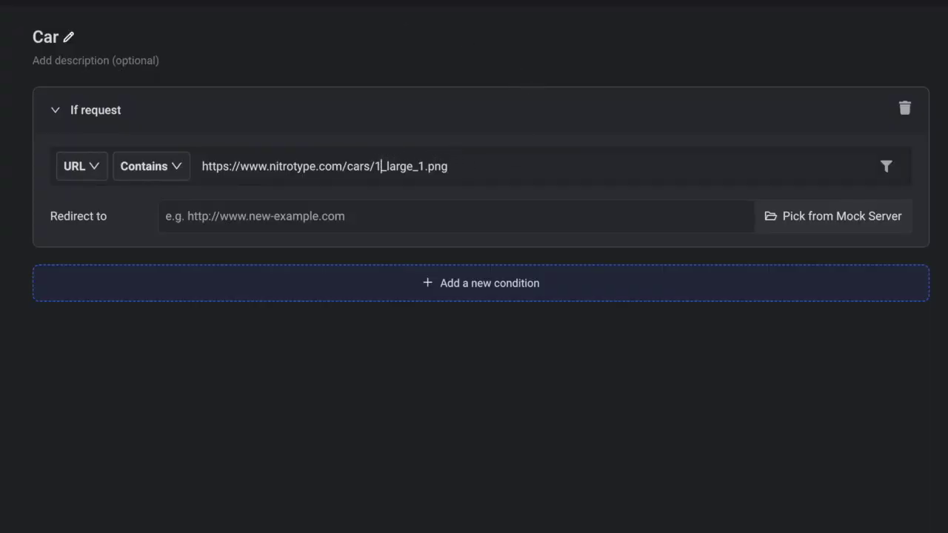
# Point the Car rule's URL at cars/63_large_1.png, then create and save the redirect rule.
pyautogui.write('0')
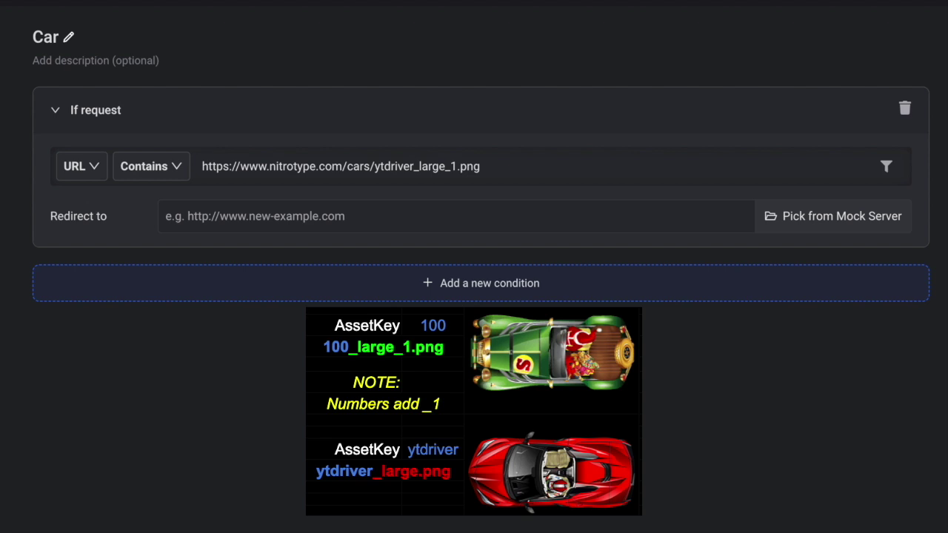
pyautogui.press('BackSpace')
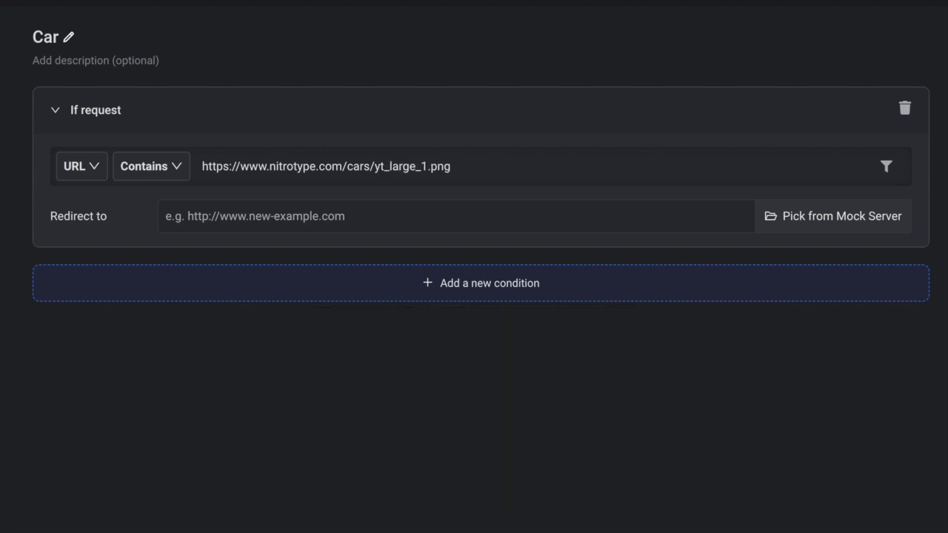
pyautogui.press('BackSpace')
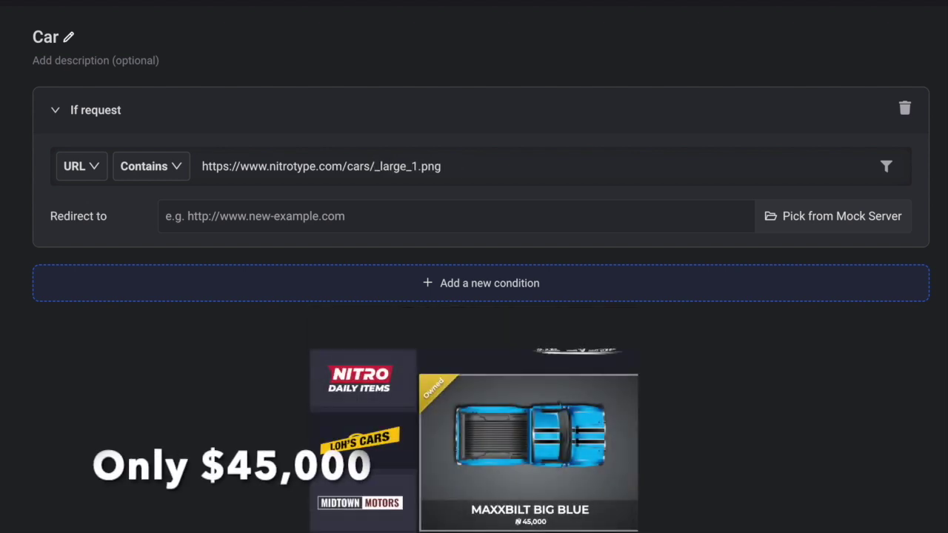
pyautogui.write('63')
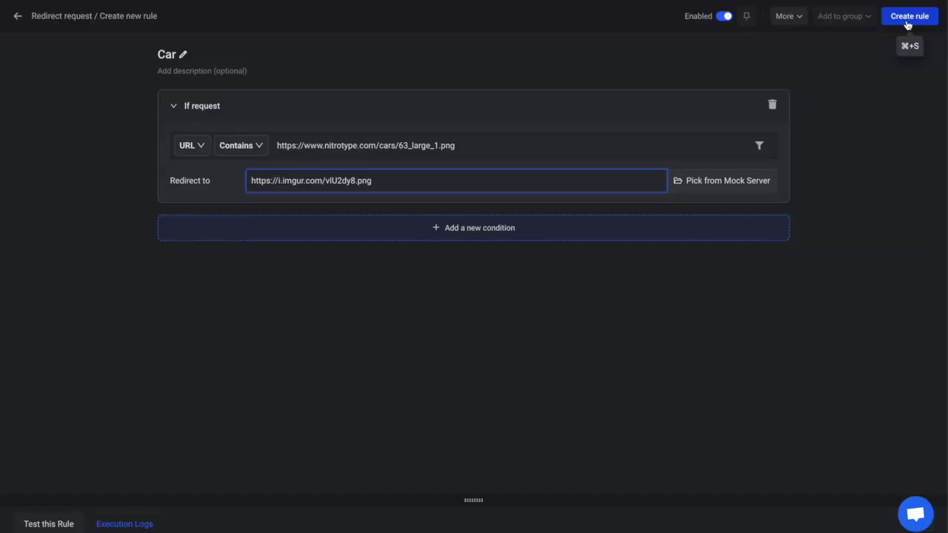
pyautogui.click(907, 24)
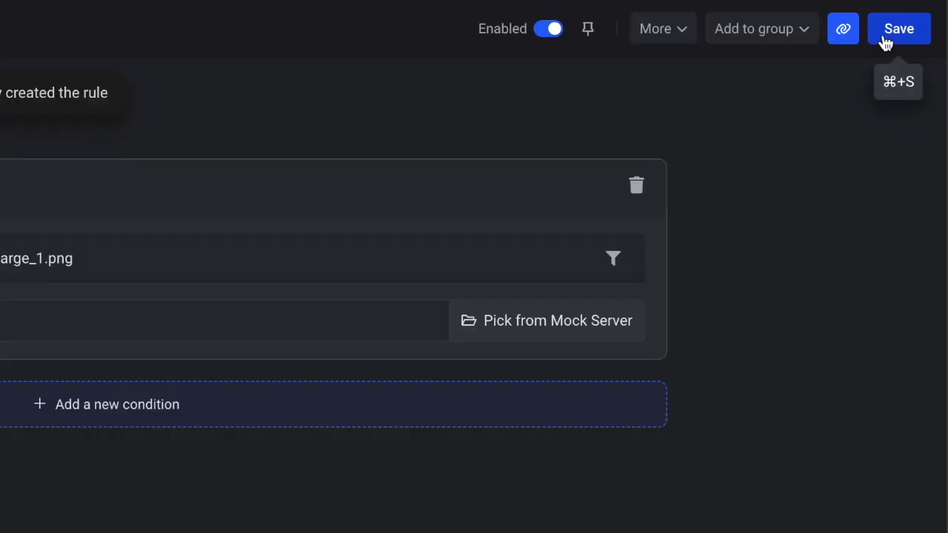
pyautogui.click(893, 37)
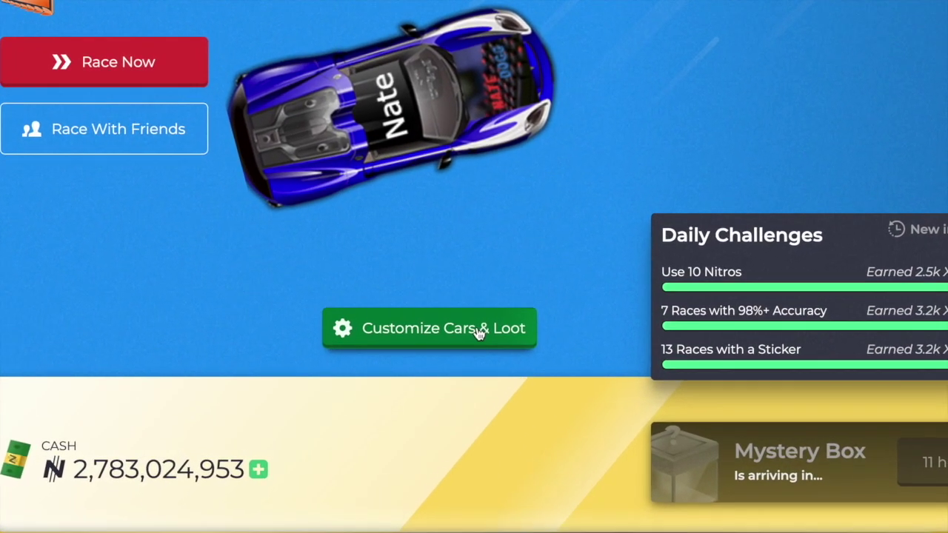
# Try blue and orange-red paint on the custom car, then equip green paint.
pyautogui.click(479, 334)
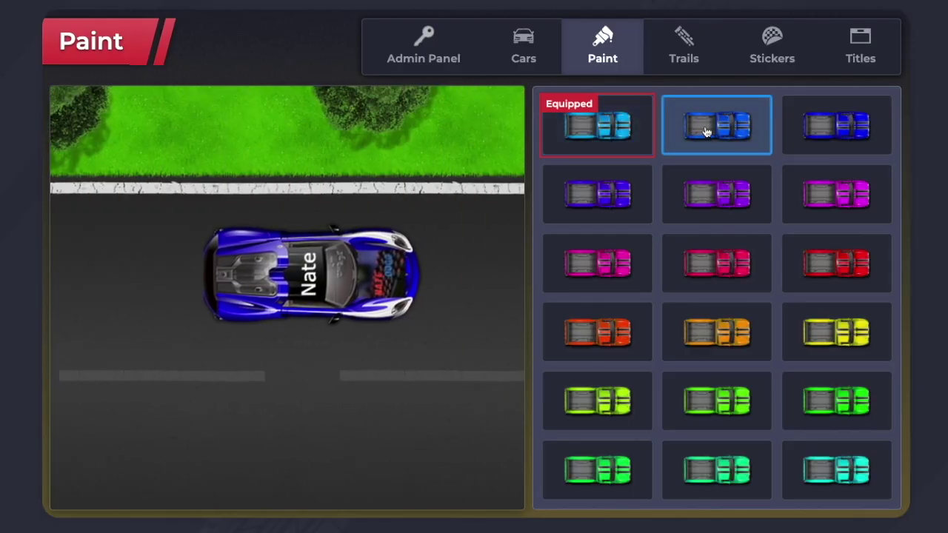
pyautogui.click(715, 126)
pyautogui.click(599, 333)
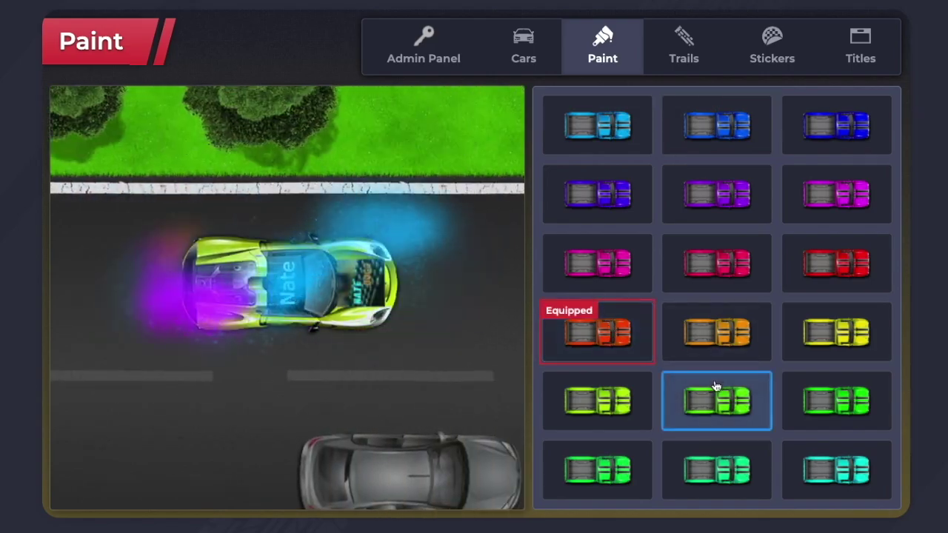
pyautogui.click(715, 385)
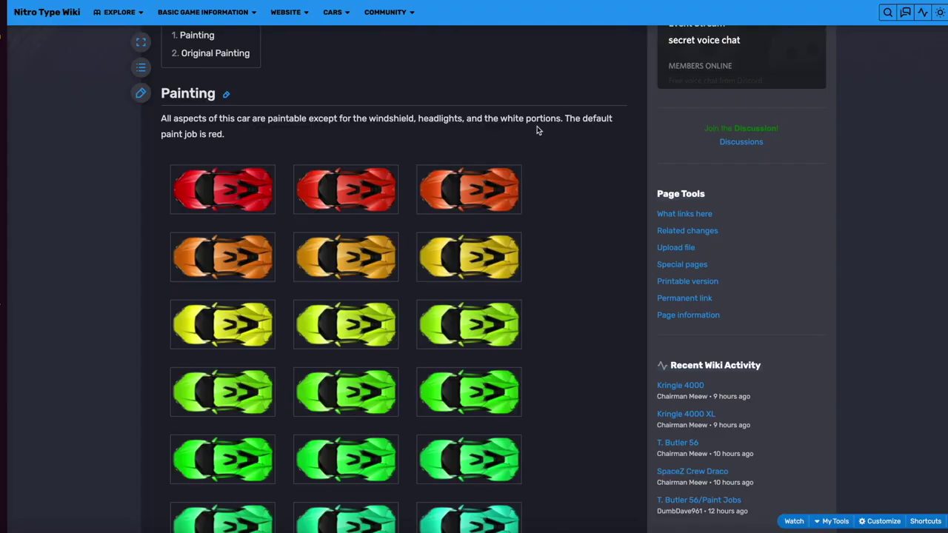
# Scroll through the paint colours on the Nitro Type Wiki Painting page.
pyautogui.scroll(-1, 536, 129)
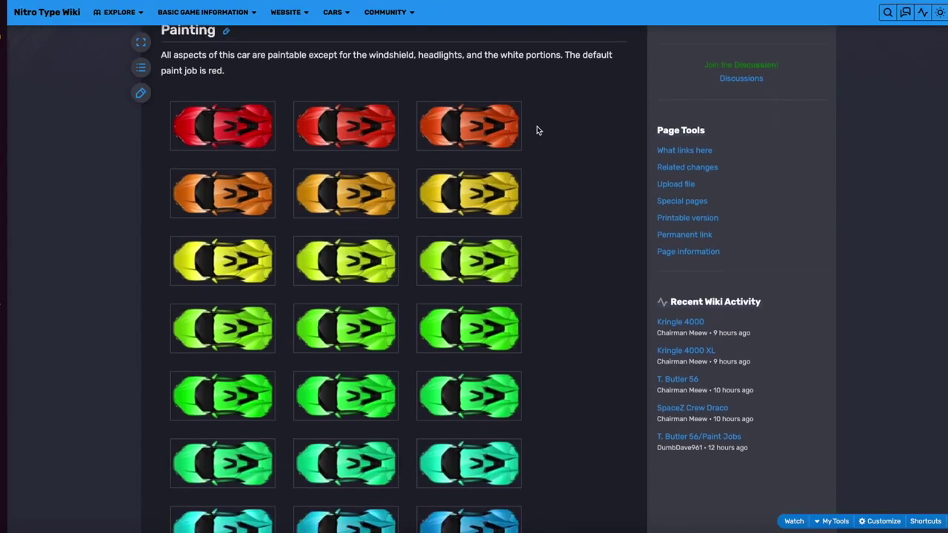
pyautogui.scroll(-1, 537, 130)
pyautogui.scroll(-8, 537, 130)
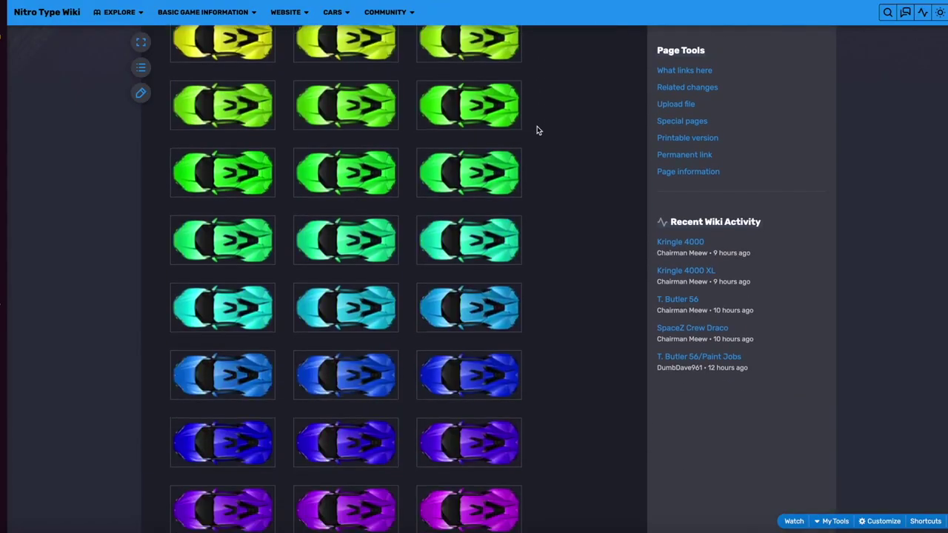
pyautogui.scroll(8, 537, 130)
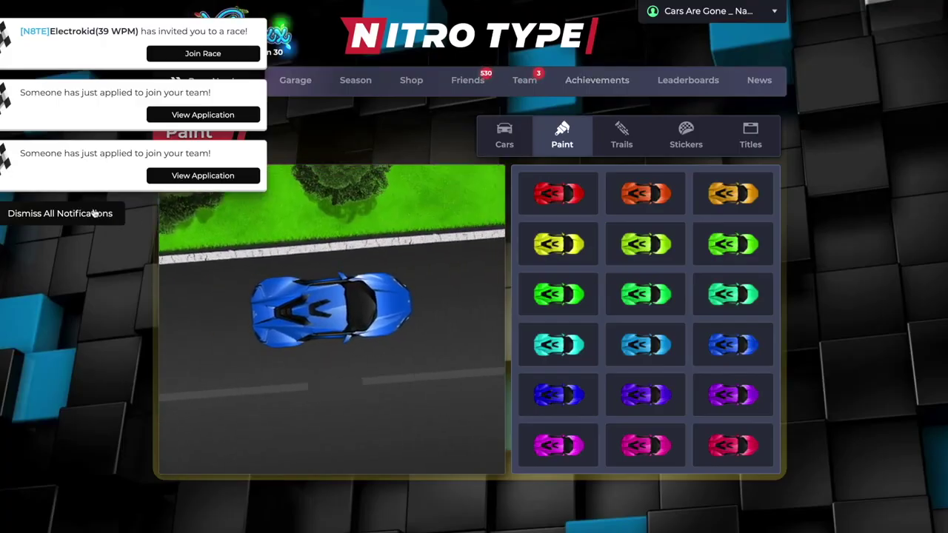
# Dismiss the notification popups and open Chrome DevTools via Inspect.
pyautogui.click(86, 213)
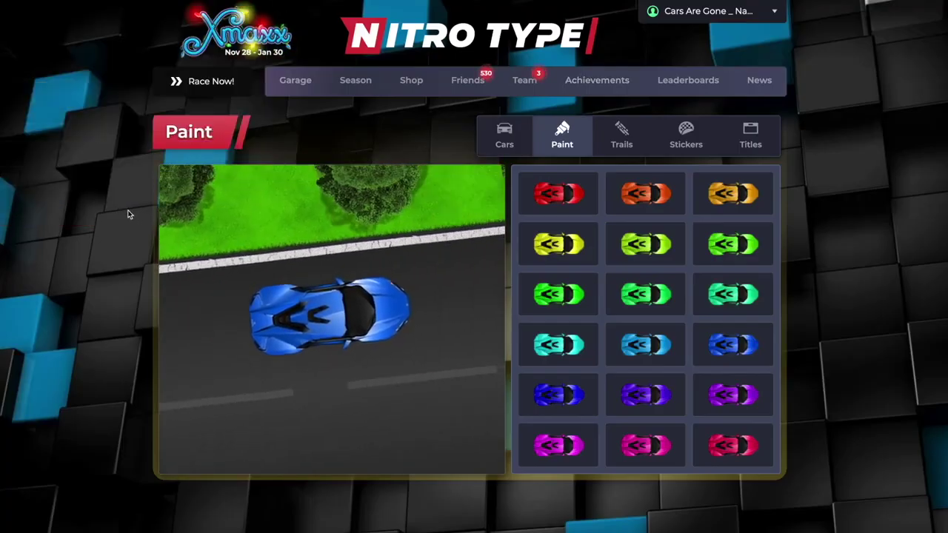
pyautogui.rightClick(86, 215)
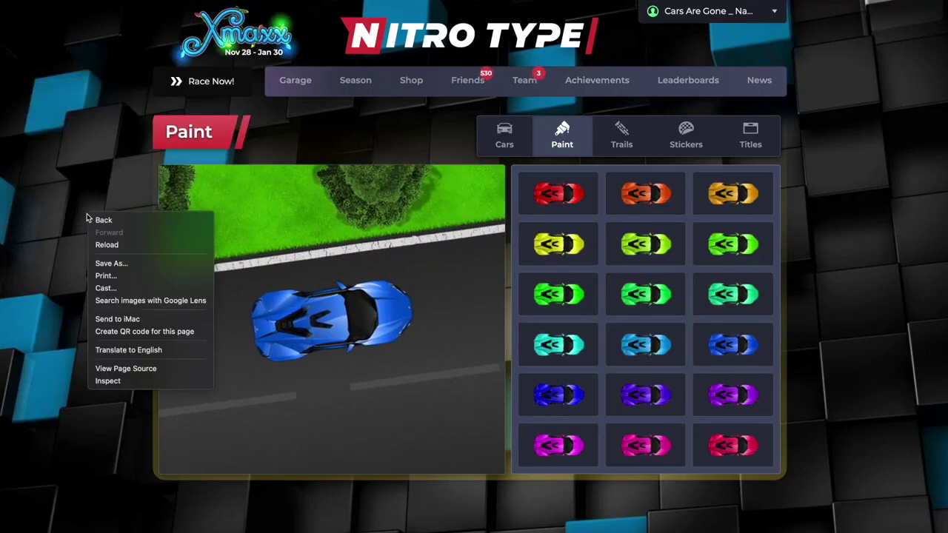
pyautogui.click(125, 381)
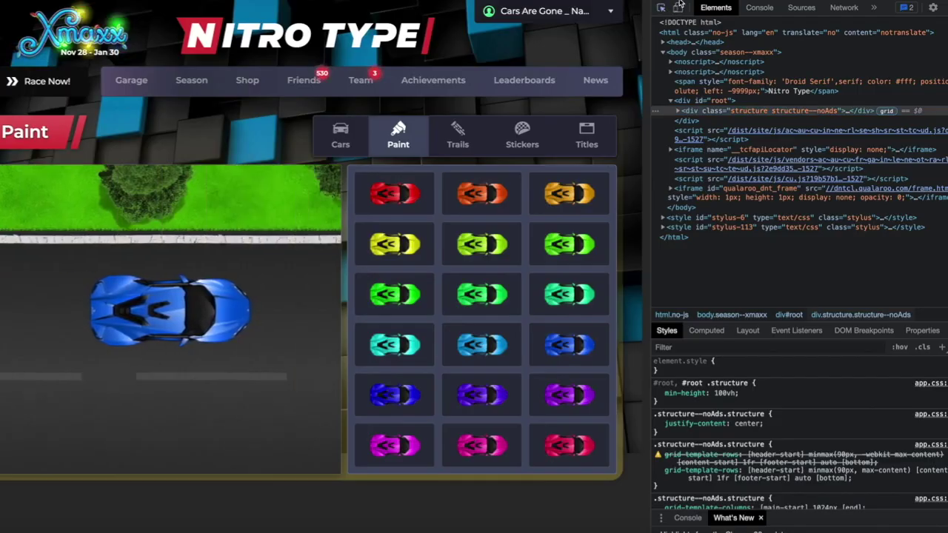
# Change the red paint cell's selectedhue attribute from 0 to 10.
pyautogui.moveTo(403, 195)
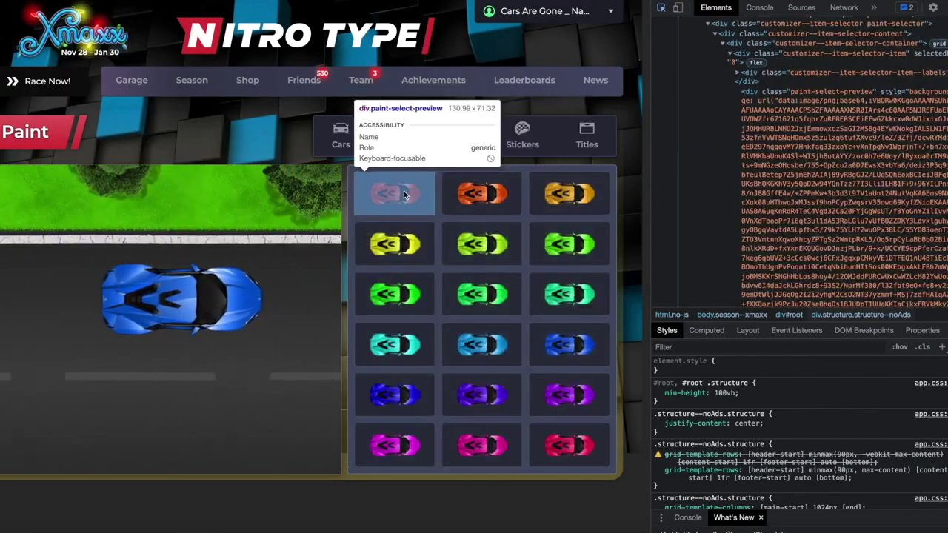
pyautogui.click(403, 195)
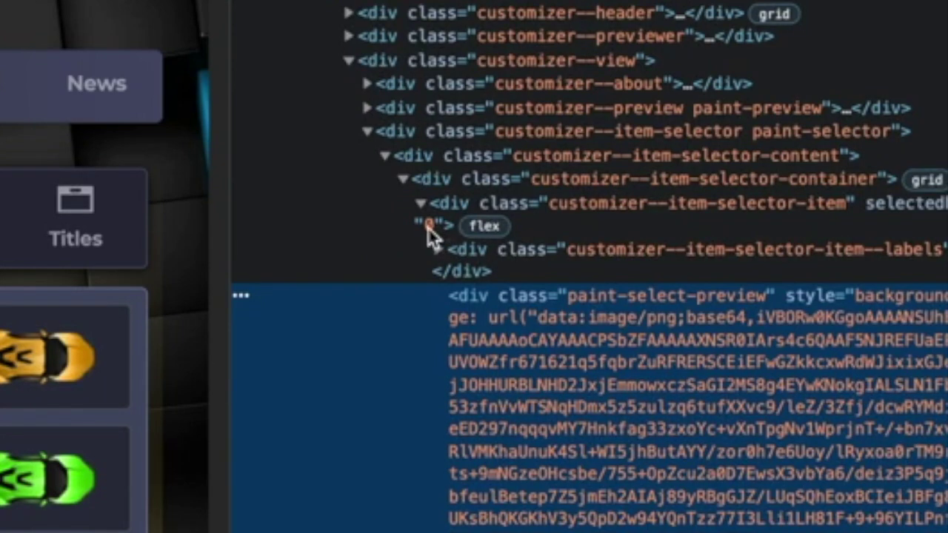
pyautogui.doubleClick(428, 226)
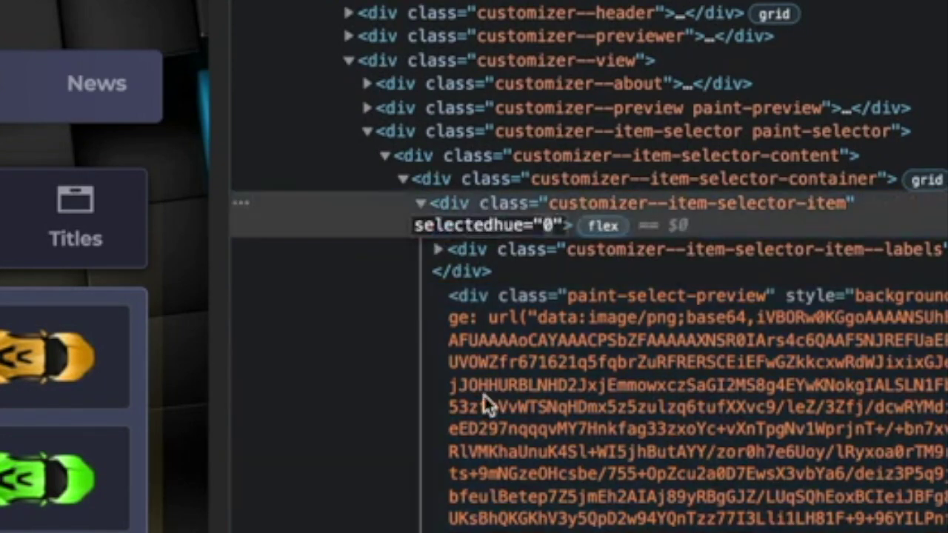
pyautogui.write('10')
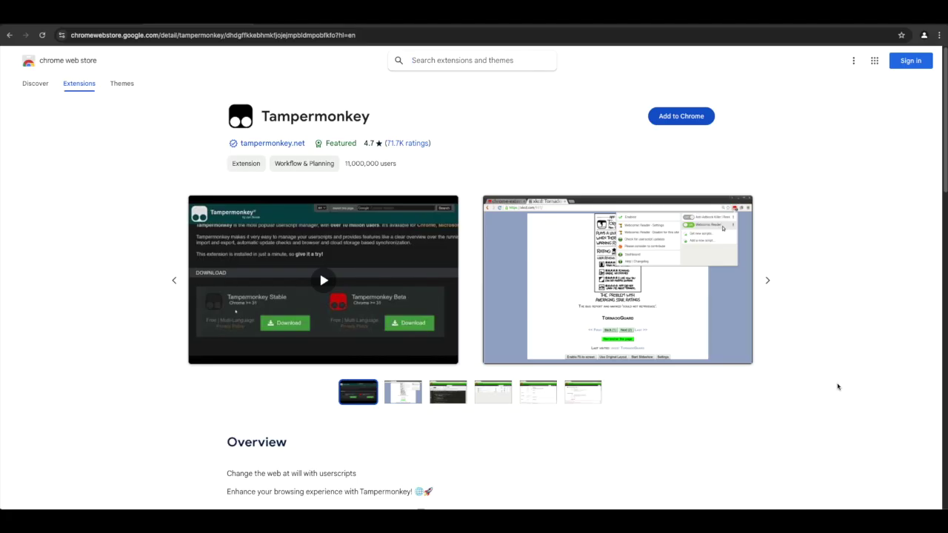
# Turn on Developer mode in Chrome's Extensions settings.
pyautogui.click(938, 37)
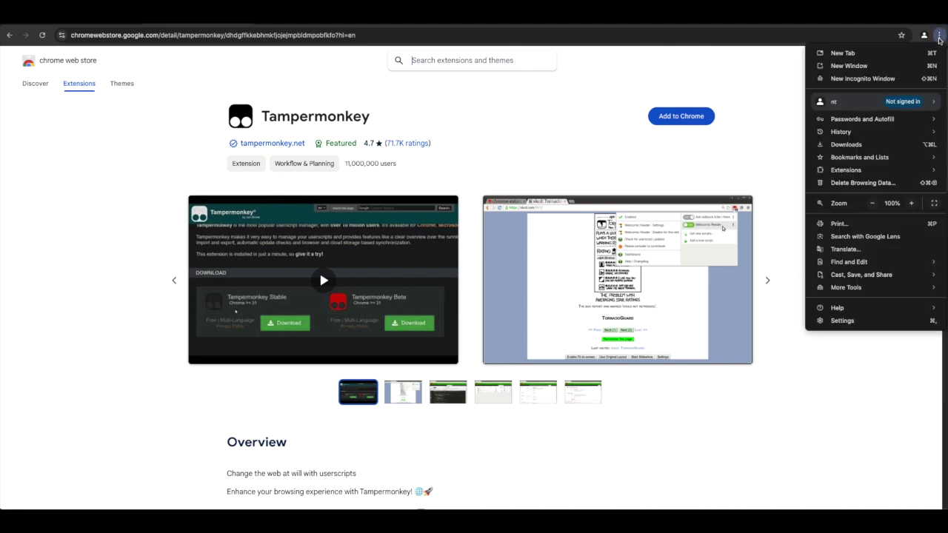
pyautogui.click(842, 320)
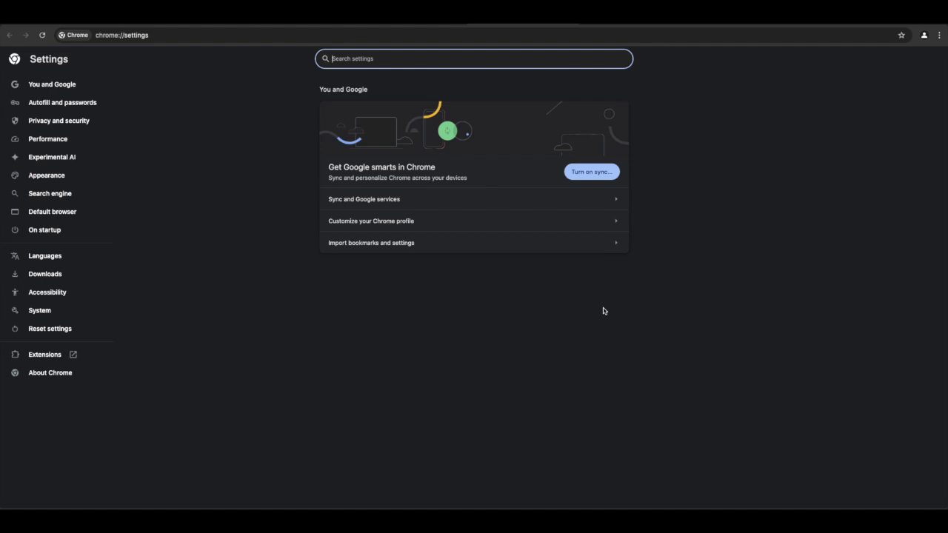
pyautogui.click(39, 355)
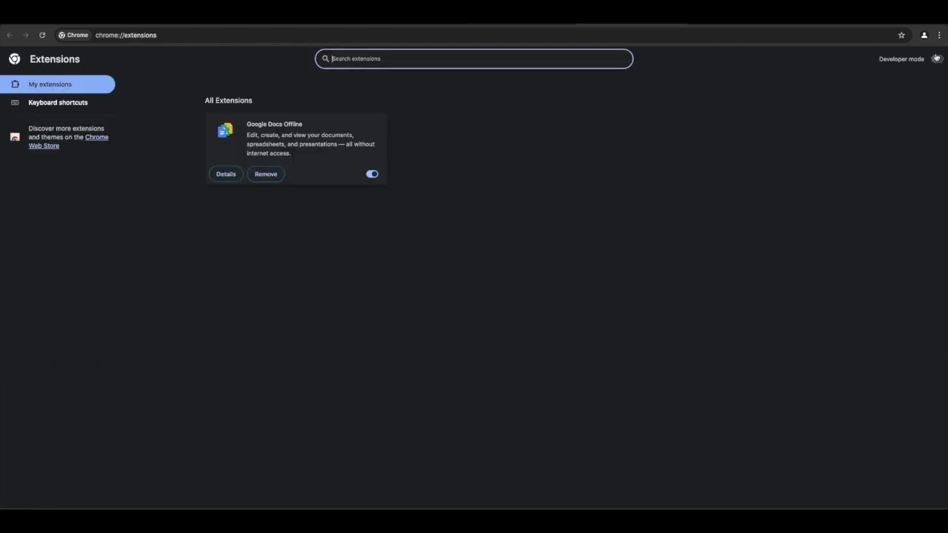
pyautogui.click(937, 58)
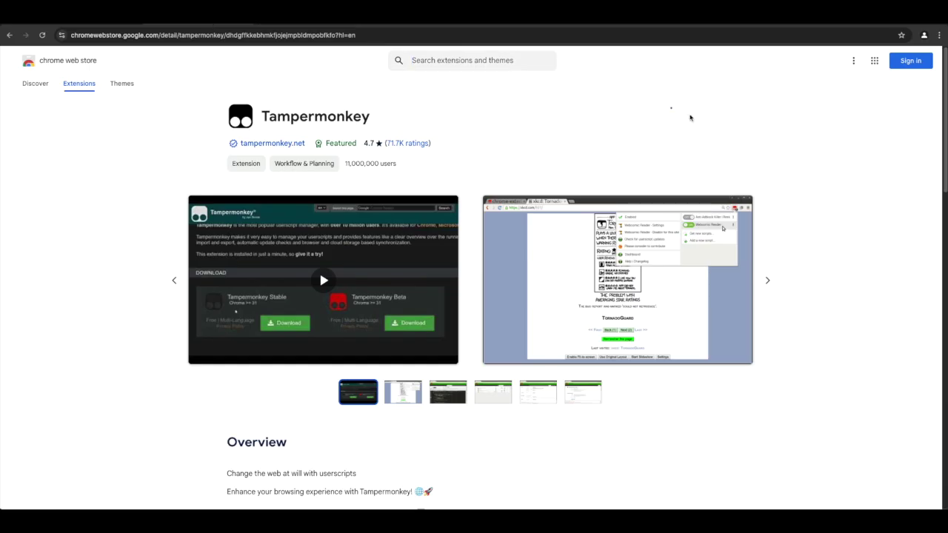
# Add Tampermonkey to Chrome from the Web Store and check the extensions list.
pyautogui.click(554, 141)
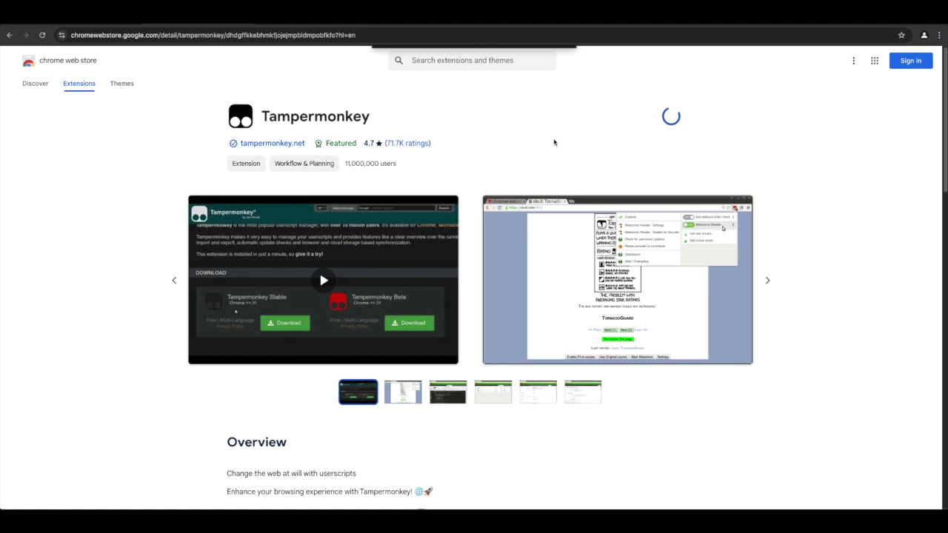
pyautogui.click(900, 36)
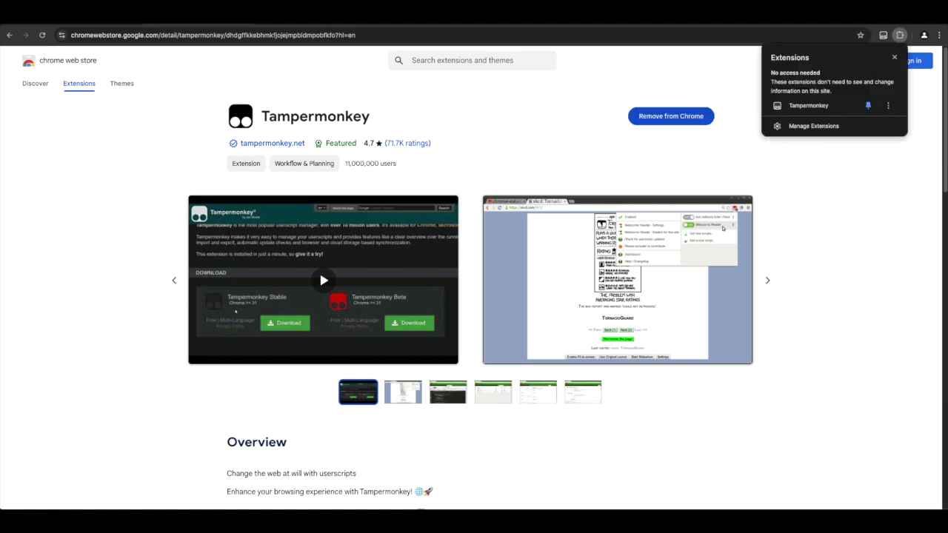
pyautogui.press('Escape')
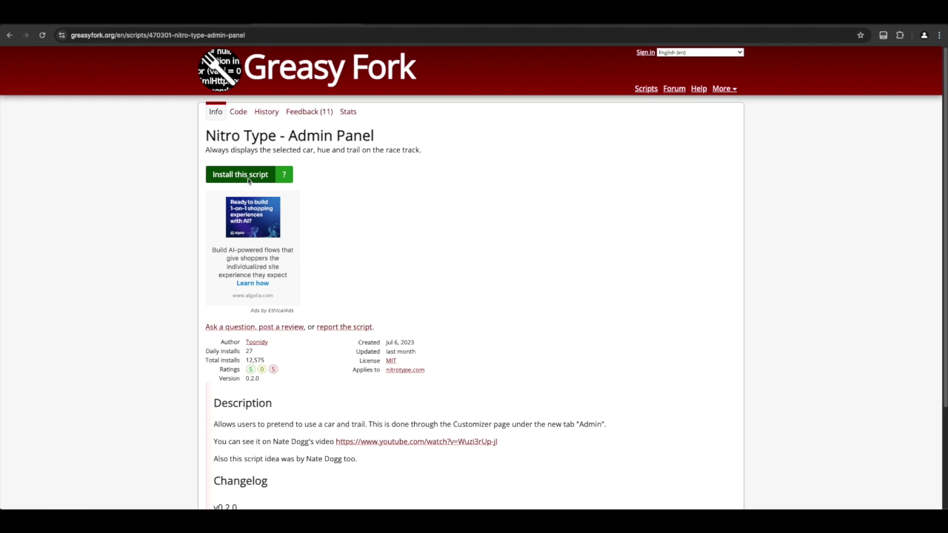
# Install the Nitro Type - Admin Panel script in Tampermonkey, then confirm it is enabled on the car customizer.
pyautogui.click(249, 180)
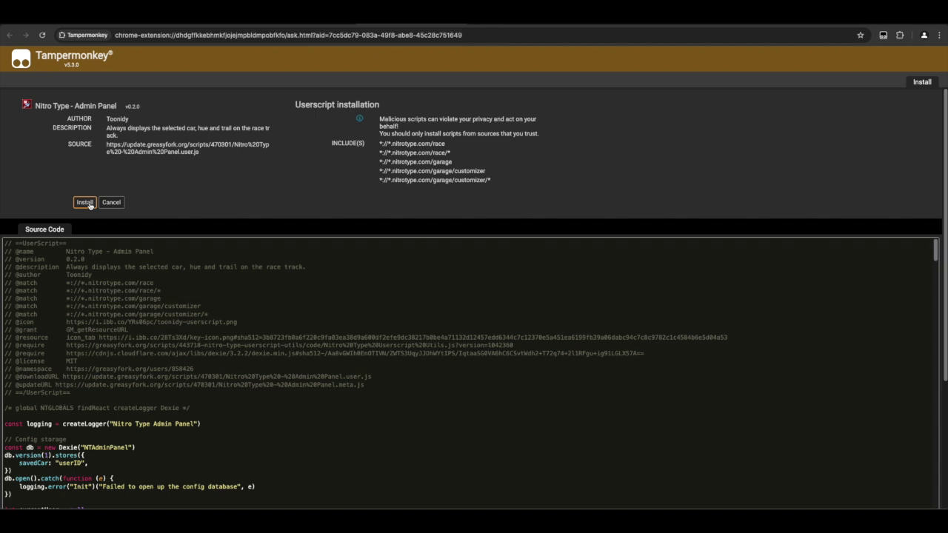
pyautogui.click(89, 205)
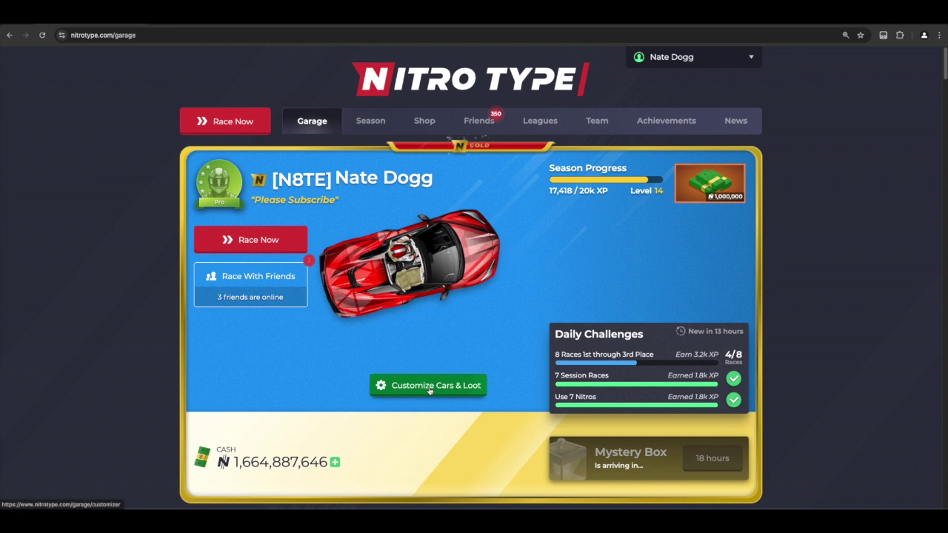
pyautogui.click(428, 389)
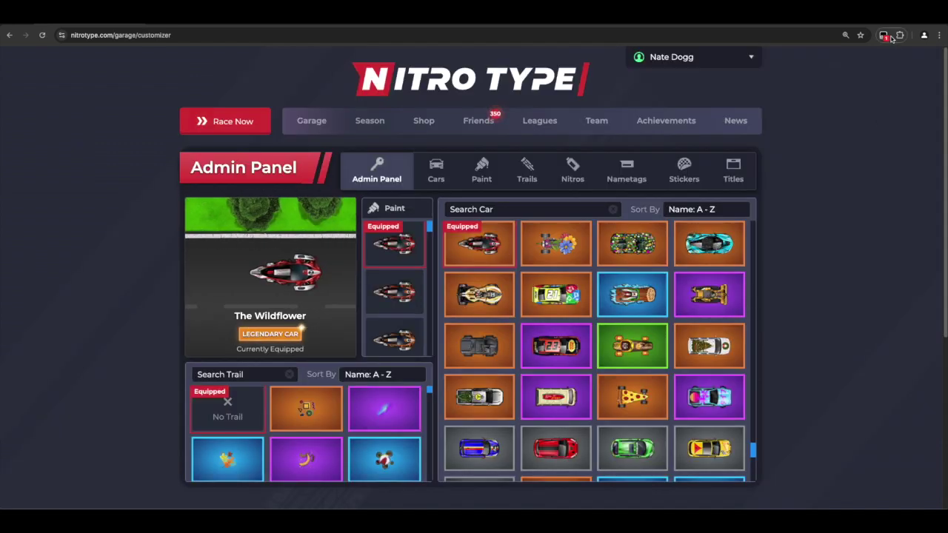
pyautogui.click(885, 35)
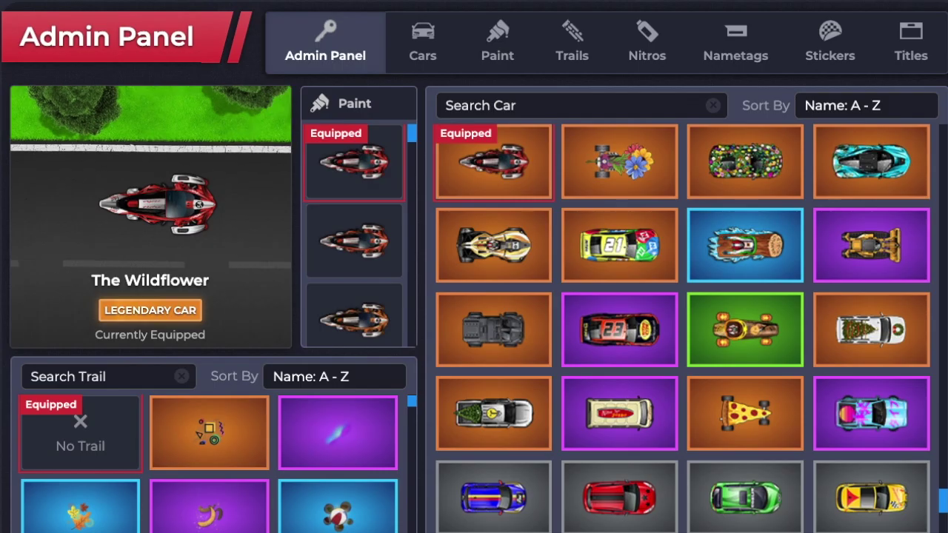
pyautogui.scroll(-15, 728, 303)
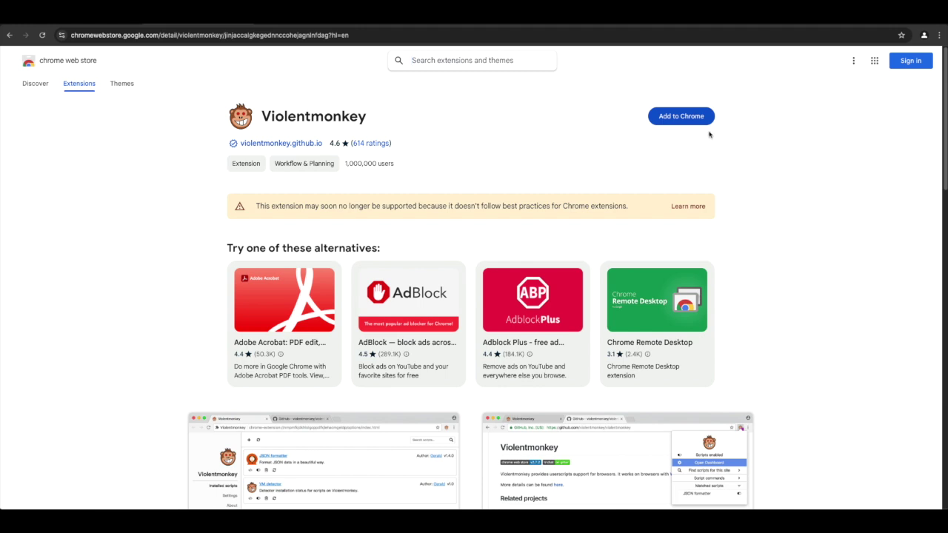
# Add the Violentmonkey extension to Chrome and check it in the extensions list.
pyautogui.click(660, 118)
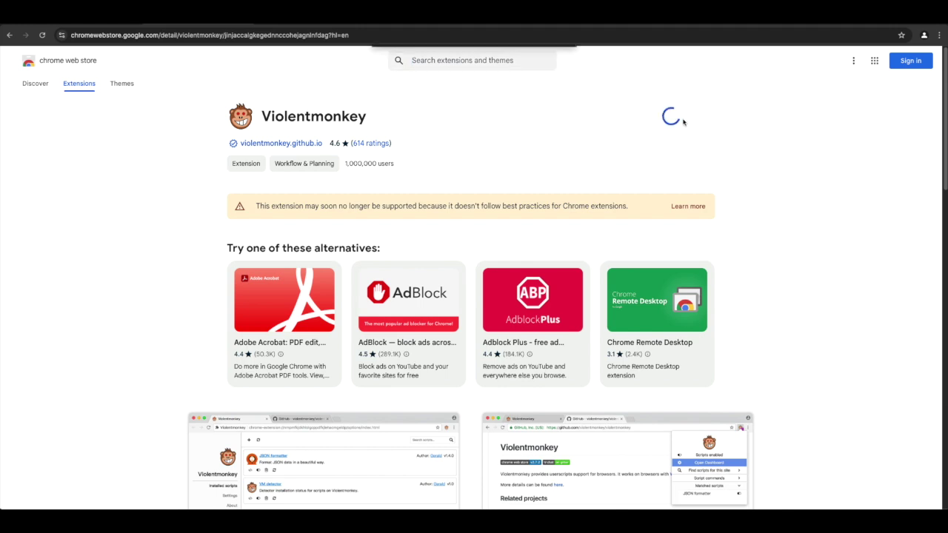
pyautogui.click(555, 145)
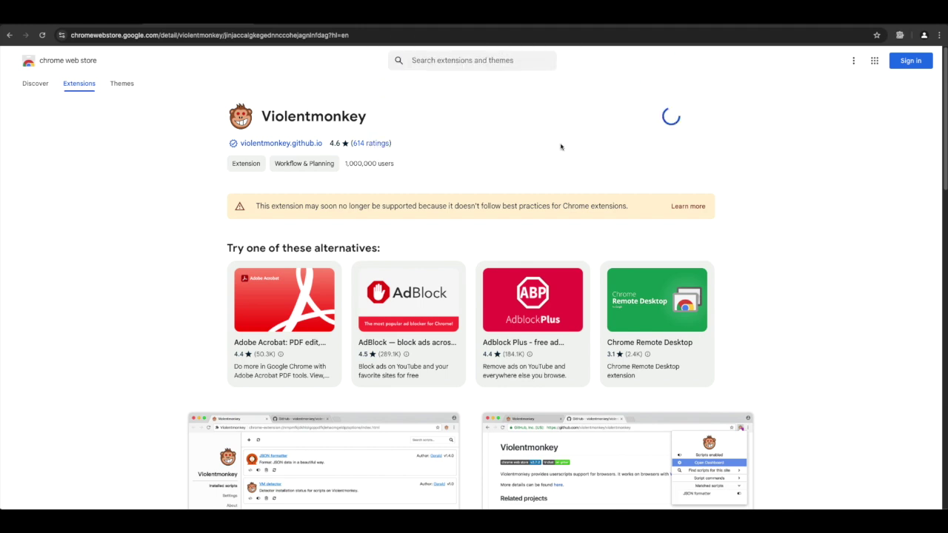
pyautogui.click(901, 35)
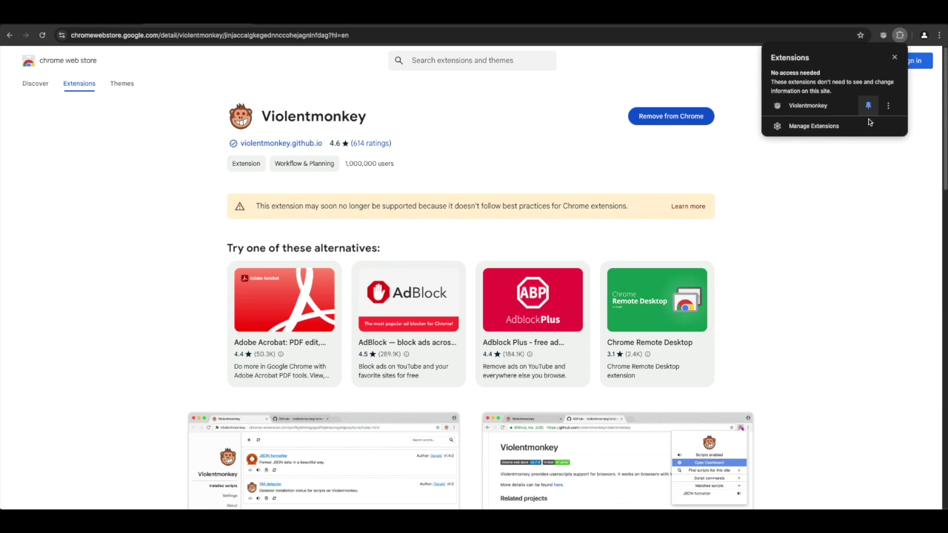
pyautogui.click(866, 172)
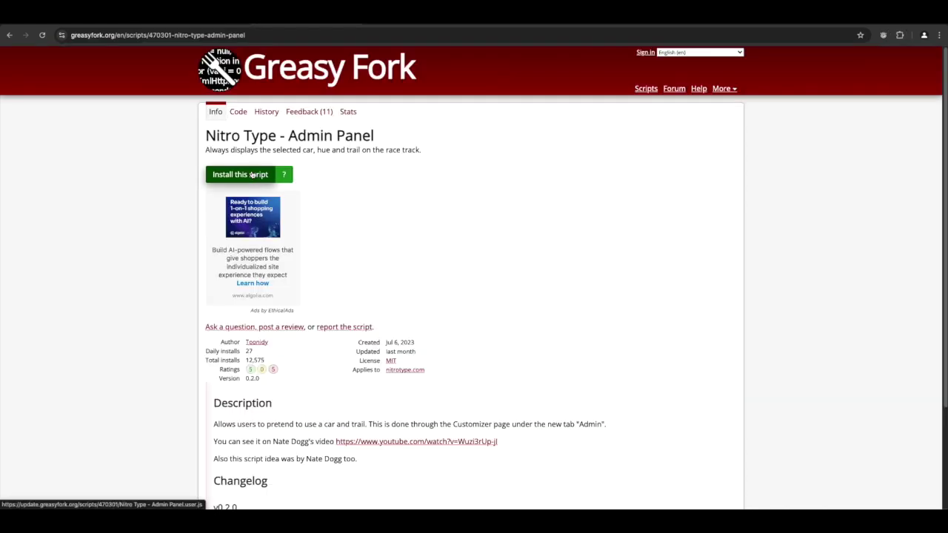
# Install the Admin Panel script via Violentmonkey, open the customizer's Admin Panel, and verify Violentmonkey lists the script.
pyautogui.click(251, 175)
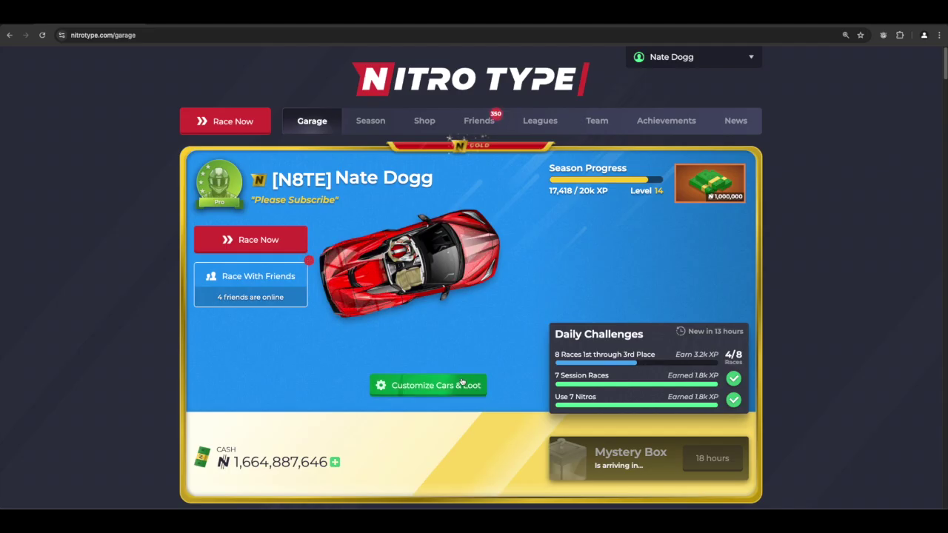
pyautogui.click(461, 383)
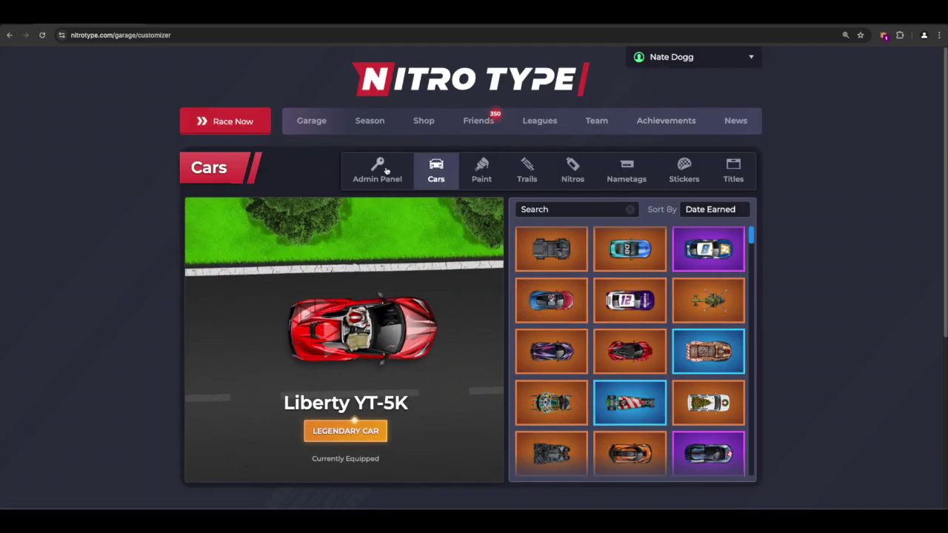
pyautogui.click(385, 170)
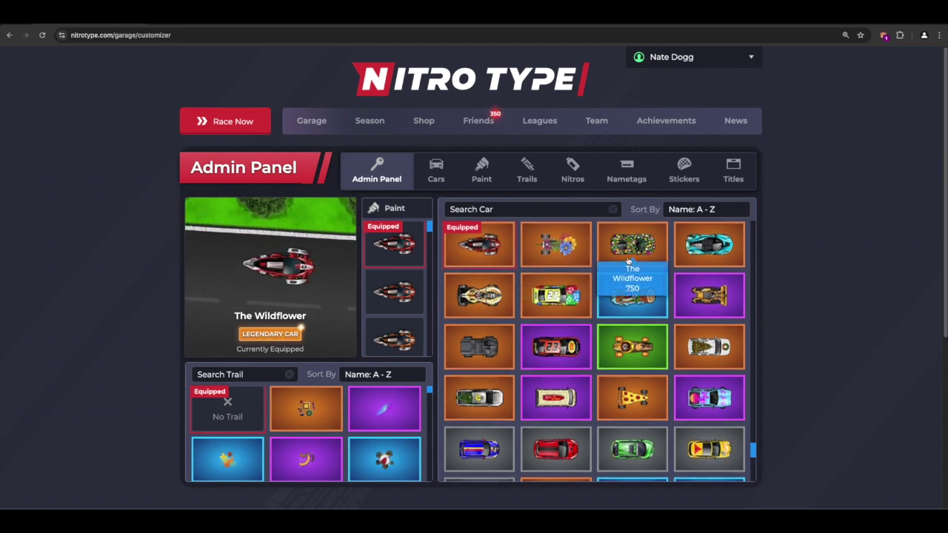
pyautogui.scroll(10, 628, 261)
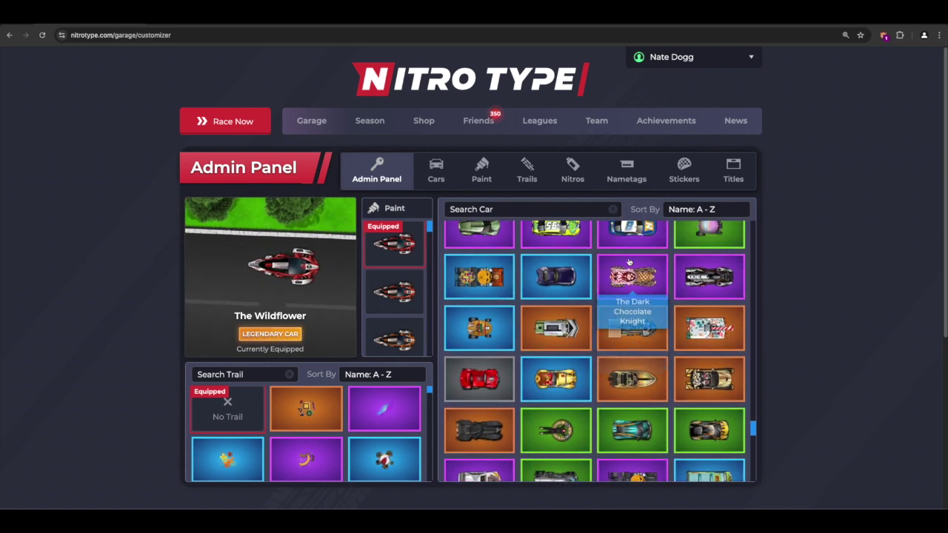
pyautogui.scroll(3, 628, 262)
pyautogui.click(884, 35)
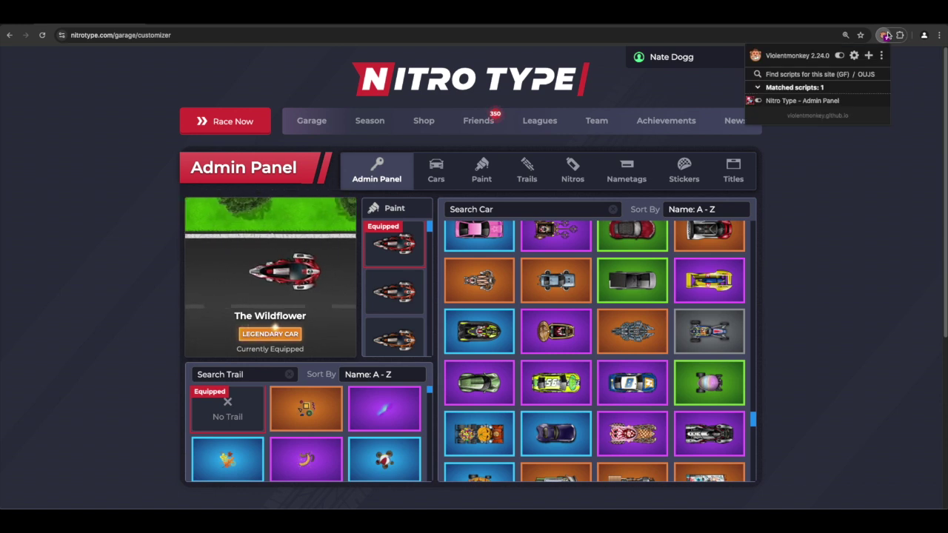